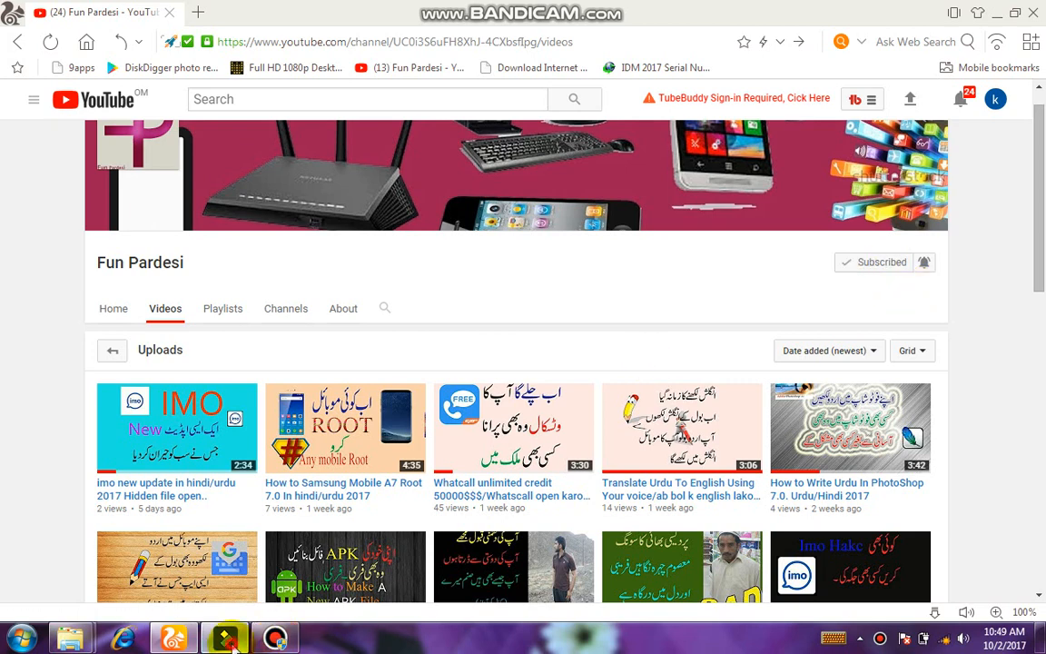
Step: Minimize the browser and start a new 16:9 movie project in Filmora's Full Feature Mode
{"action": "left_click", "coordinate": [227, 639]}
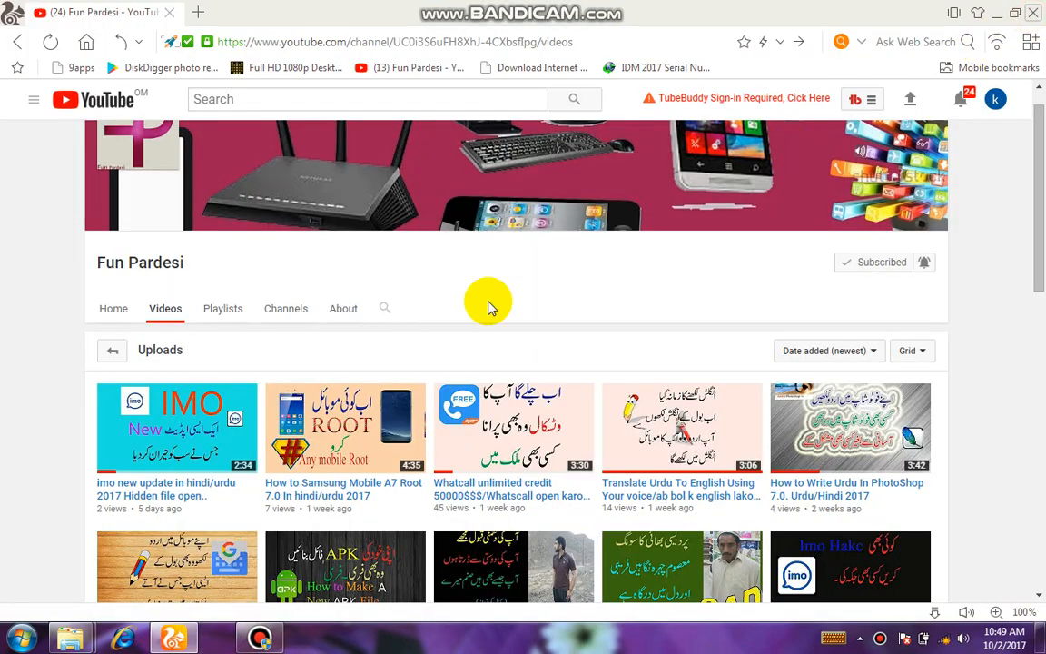
{"action": "left_click", "coordinate": [1028, 16]}
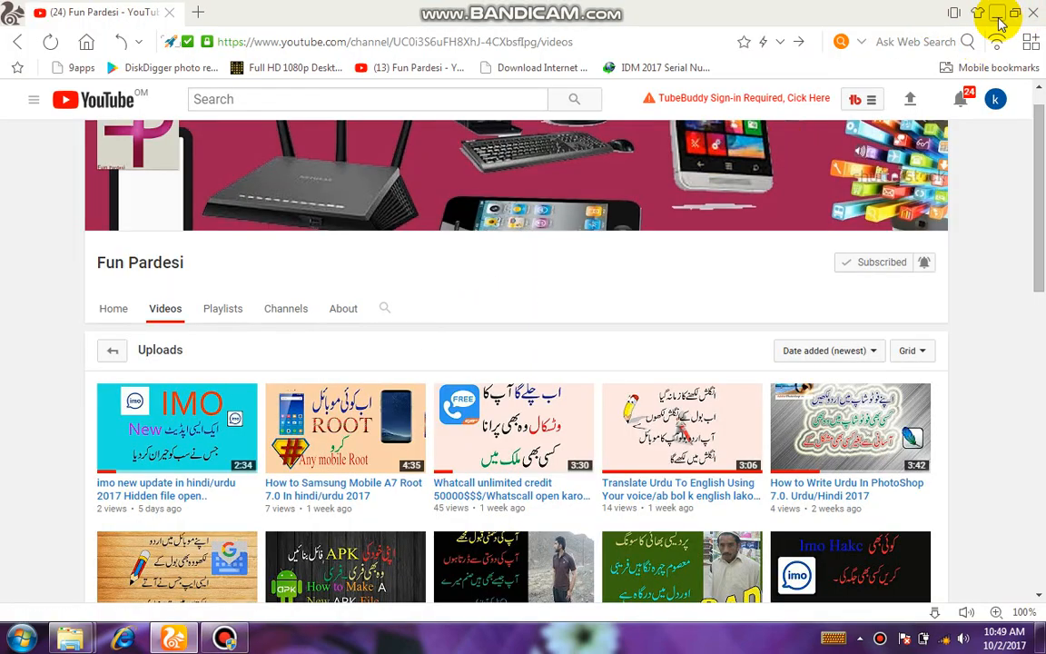
{"action": "left_click", "coordinate": [996, 13]}
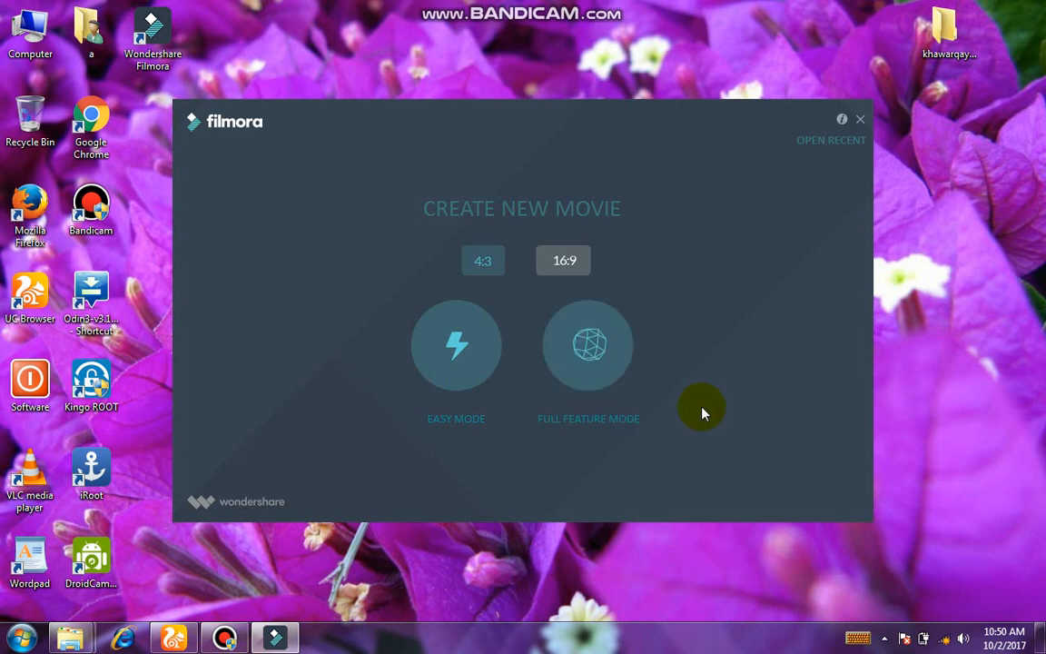
{"action": "left_click", "coordinate": [579, 349]}
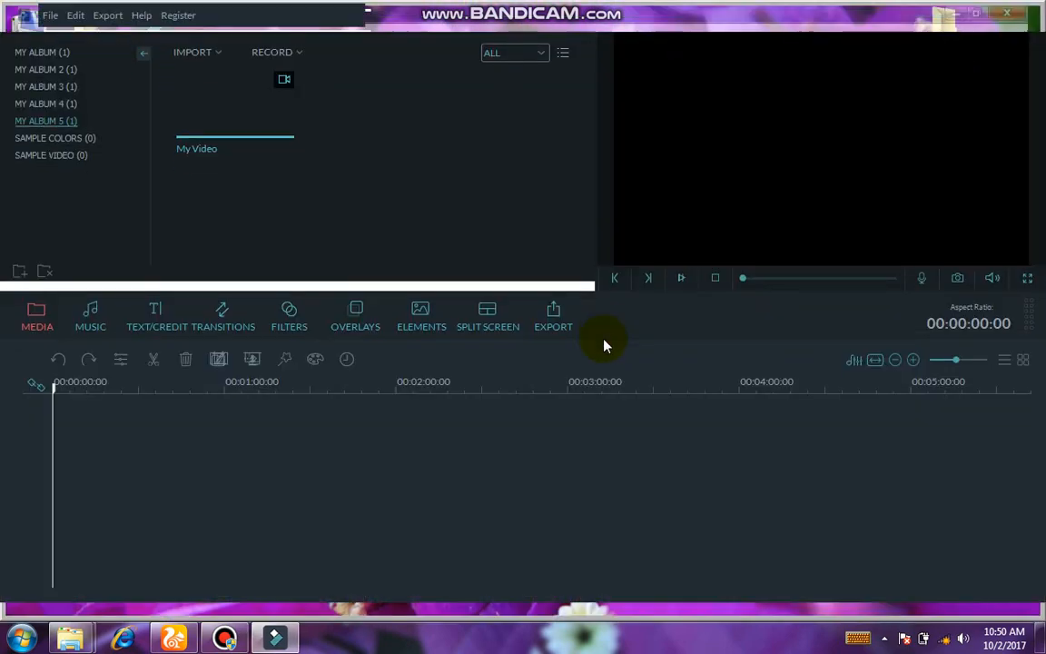
Step: Import the My Video file from drive F: into a new media album and place it at the start of the video track
{"action": "left_click", "coordinate": [20, 280]}
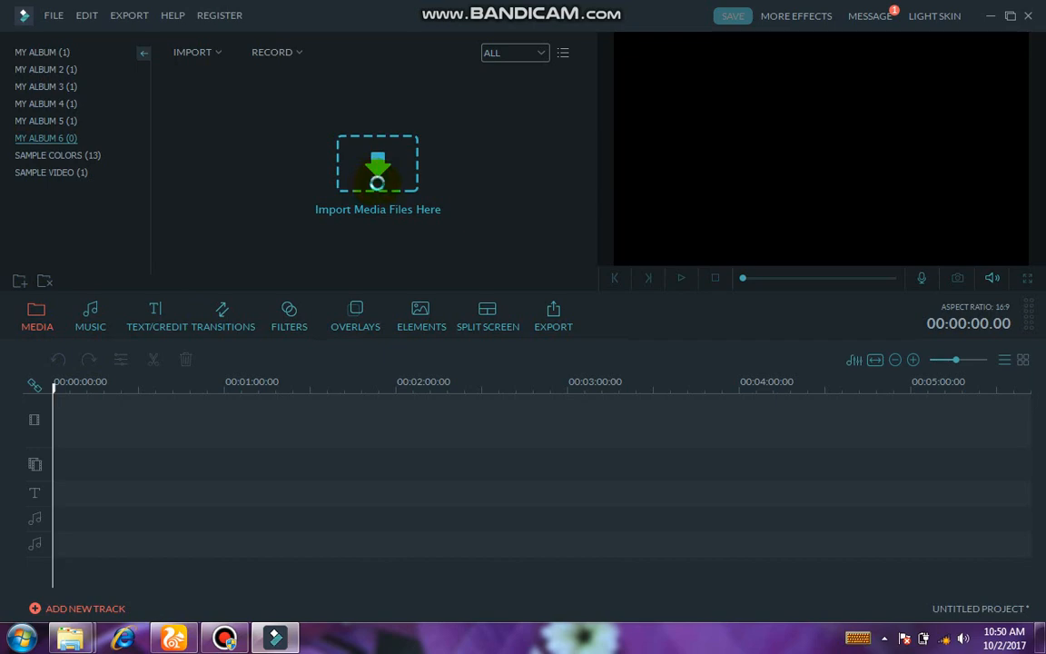
{"action": "left_click_drag", "start_coordinate": [299, 205], "coordinate": [309, 280]}
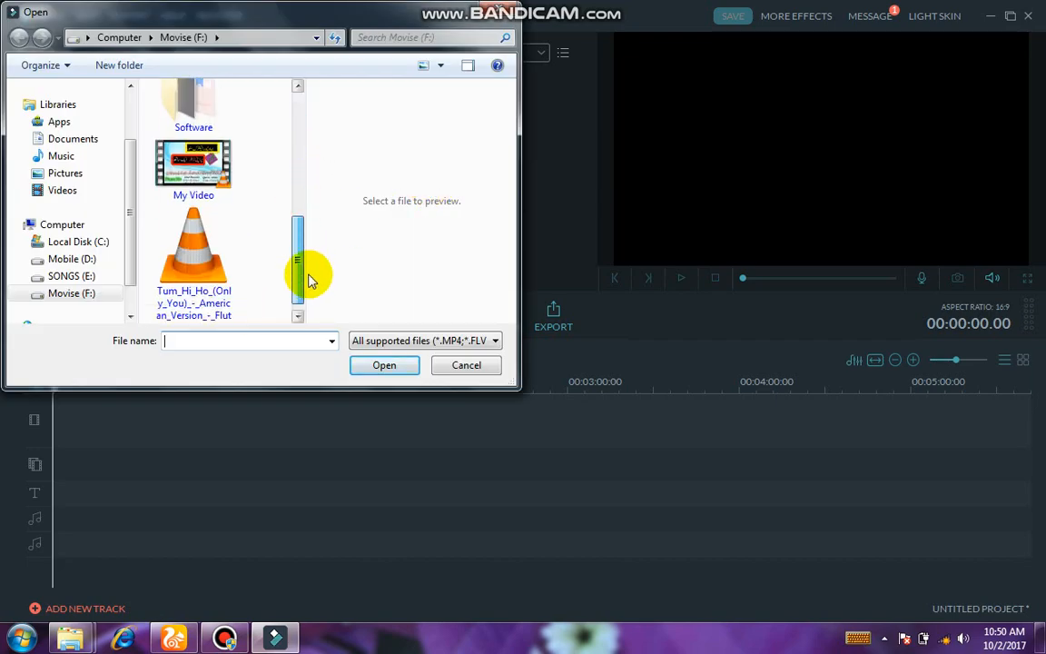
{"action": "double_click", "coordinate": [209, 174]}
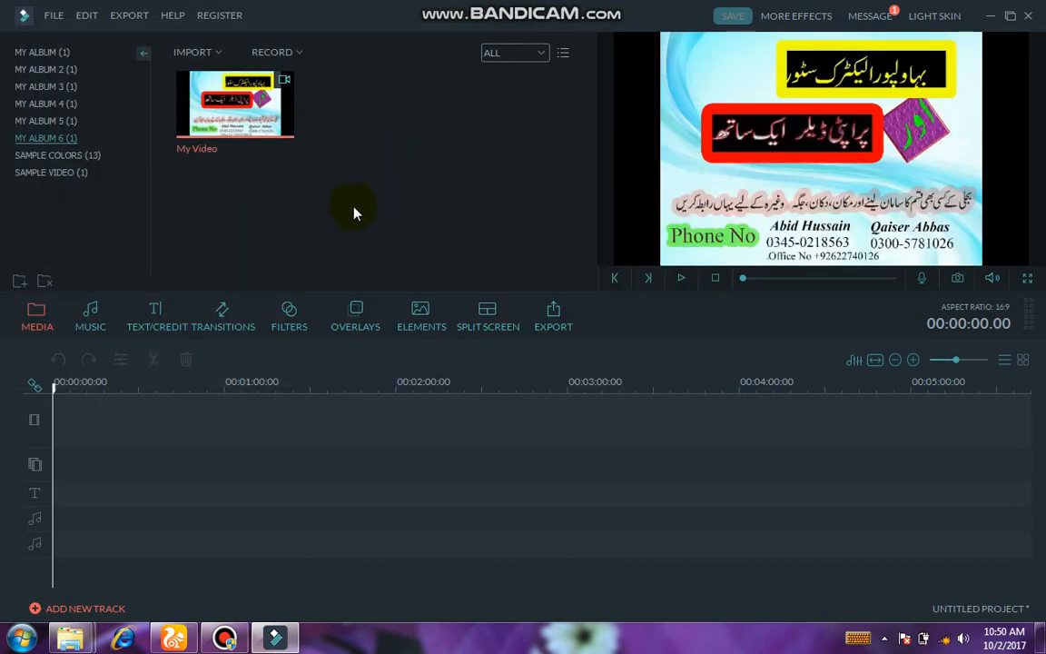
{"action": "left_click", "coordinate": [229, 103]}
{"action": "left_click_drag", "start_coordinate": [234, 107], "coordinate": [122, 467]}
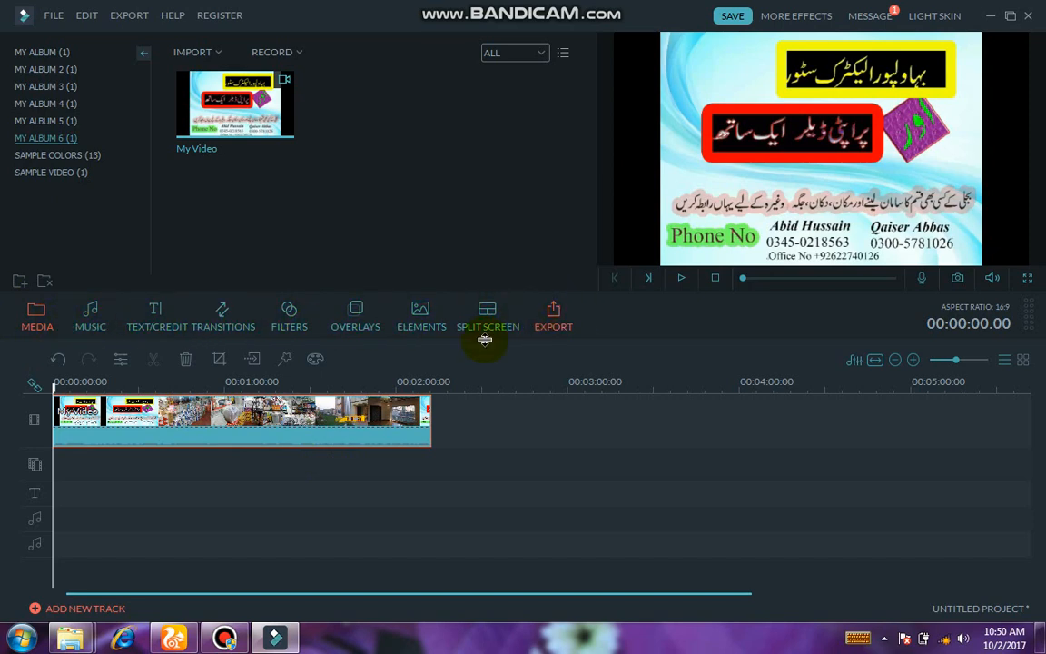
Step: Remove the existing Tum_Hi_Ho song from the My Music collection in the music library
{"action": "left_click", "coordinate": [90, 327]}
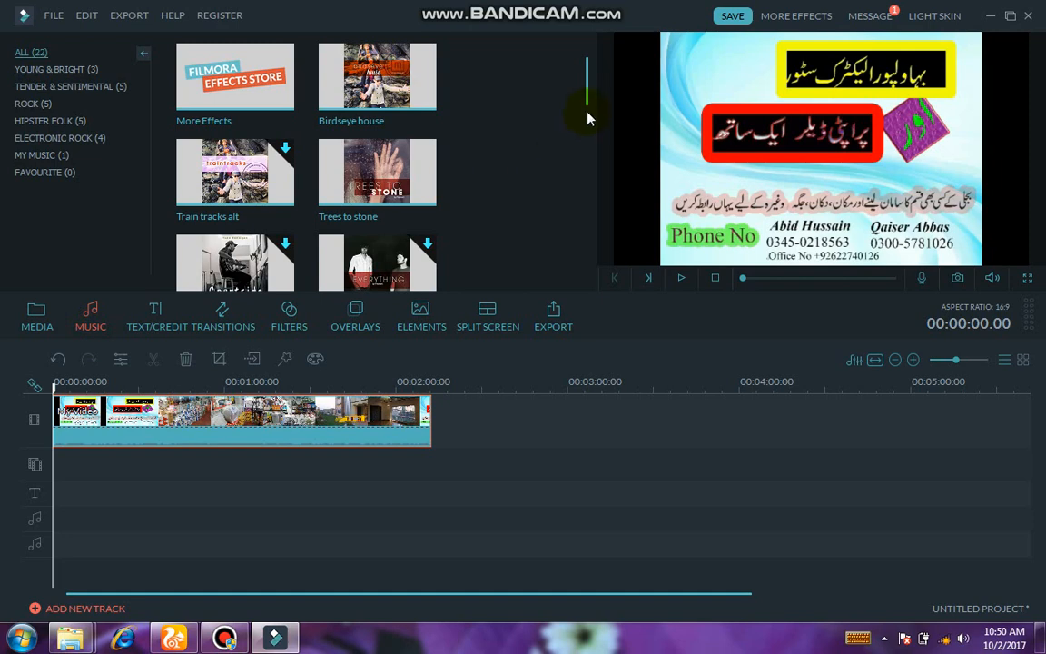
{"action": "left_click_drag", "start_coordinate": [588, 91], "coordinate": [604, 236]}
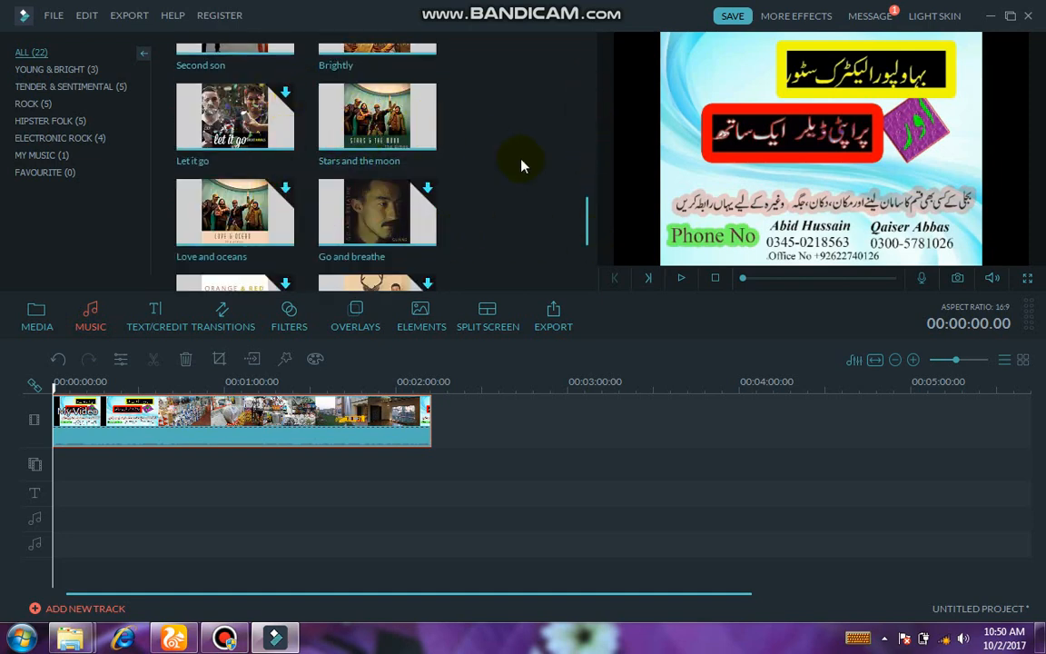
{"action": "left_click_drag", "start_coordinate": [585, 218], "coordinate": [589, 259]}
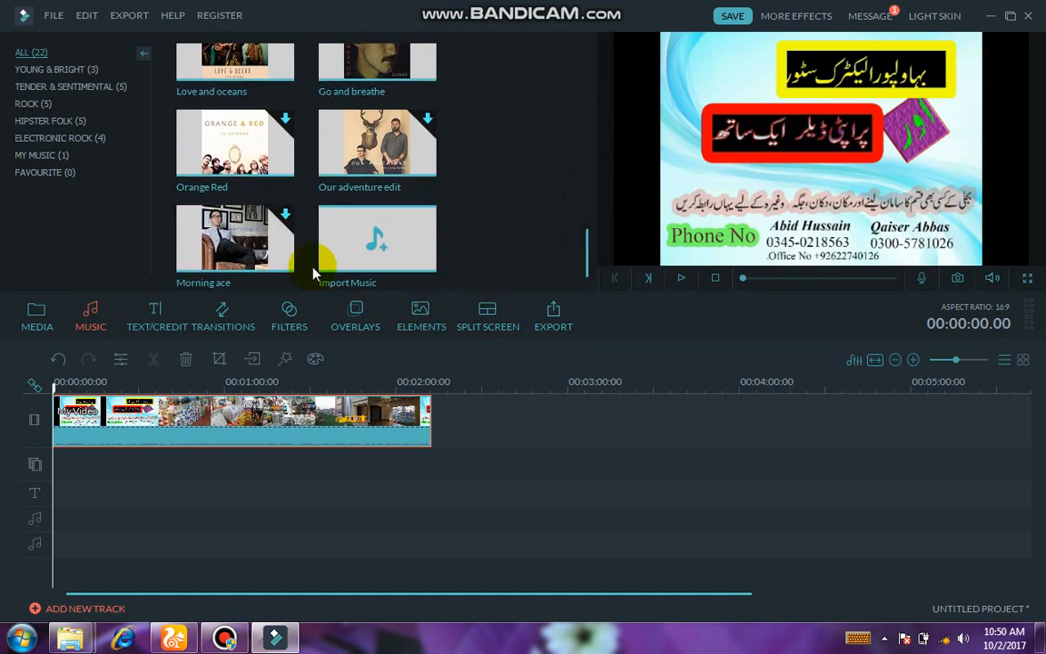
{"action": "left_click", "coordinate": [378, 250]}
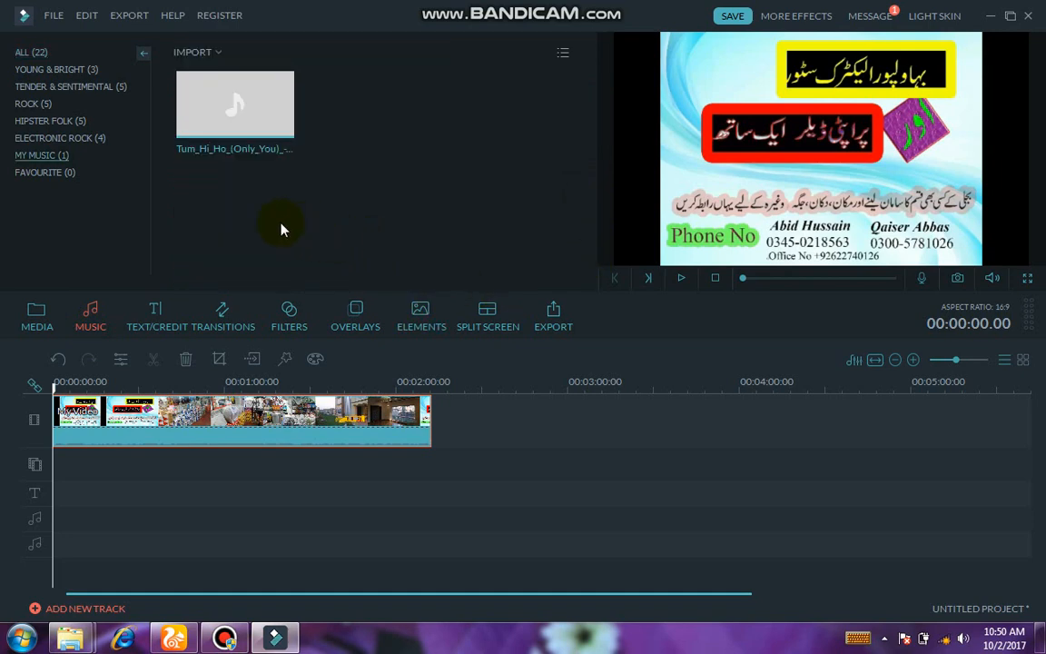
{"action": "right_click", "coordinate": [236, 113]}
{"action": "left_click", "coordinate": [278, 156]}
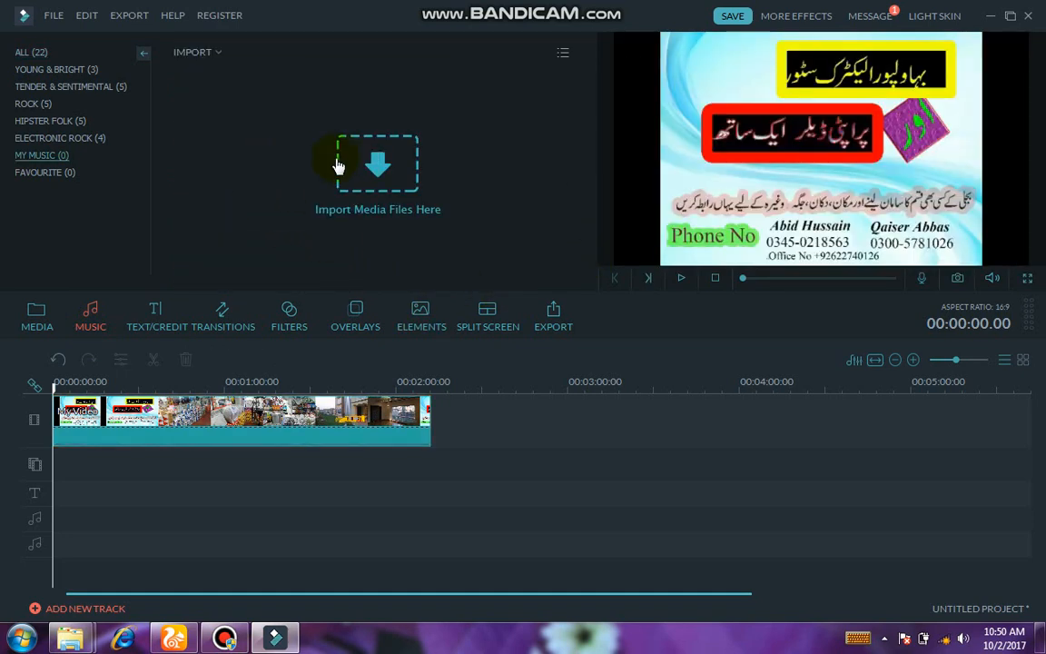
Step: Import the Tum_Hi_Ho flute audio file from drive F: into My Music and add it to the first audio track
{"action": "left_click", "coordinate": [363, 165]}
{"action": "left_click_drag", "start_coordinate": [292, 136], "coordinate": [289, 261]}
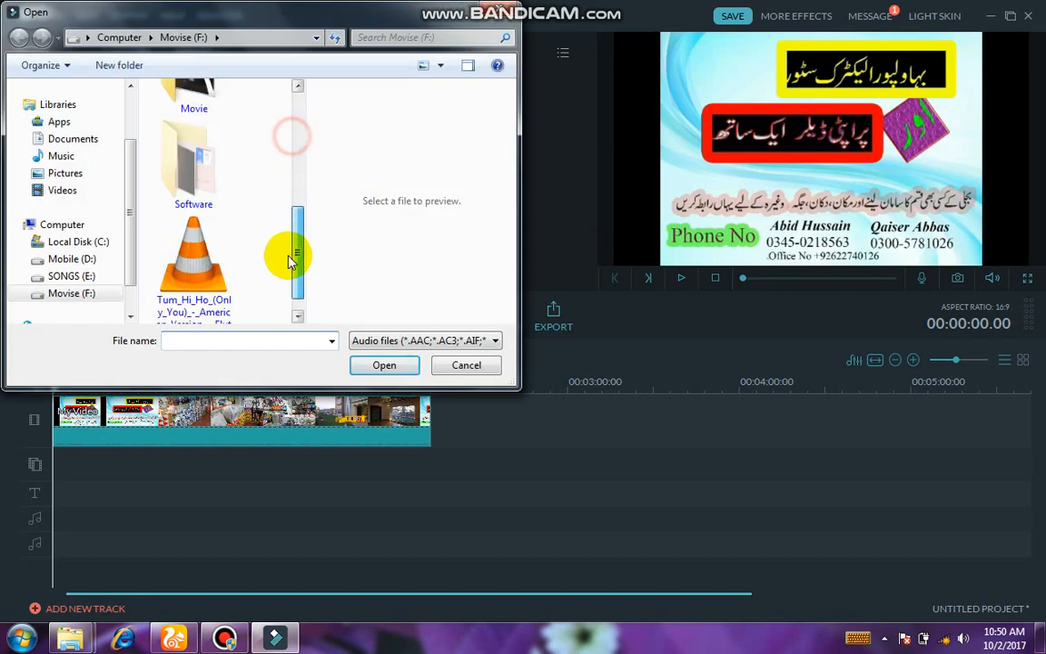
{"action": "double_click", "coordinate": [194, 243]}
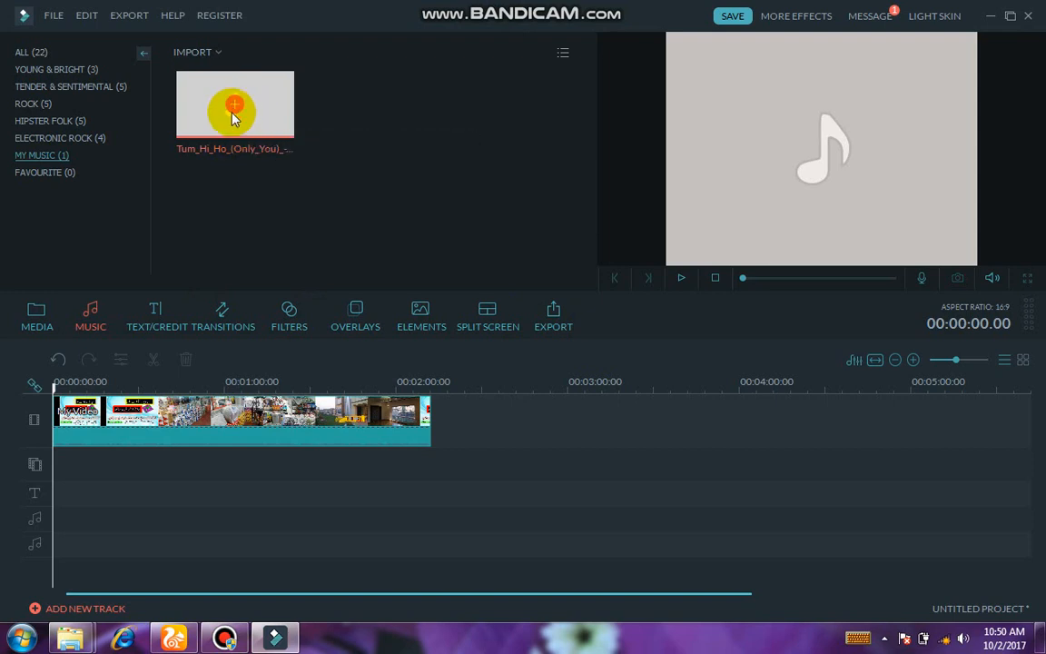
{"action": "left_click", "coordinate": [233, 108]}
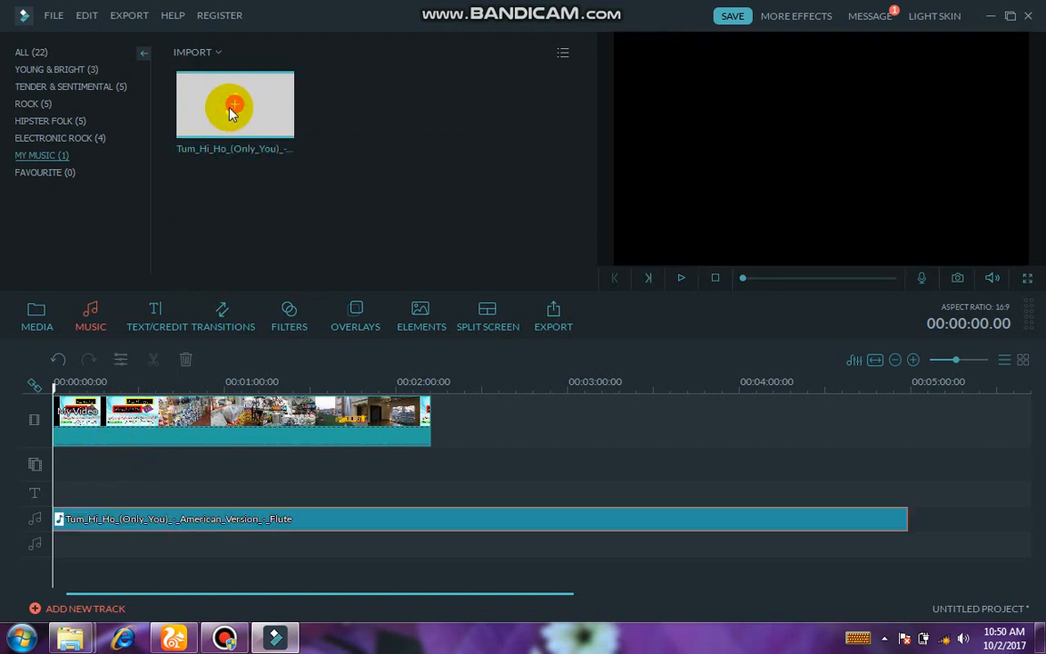
Step: Mute the My Video clip's own sound and play the start of the timeline briefly
{"action": "right_click", "coordinate": [287, 416]}
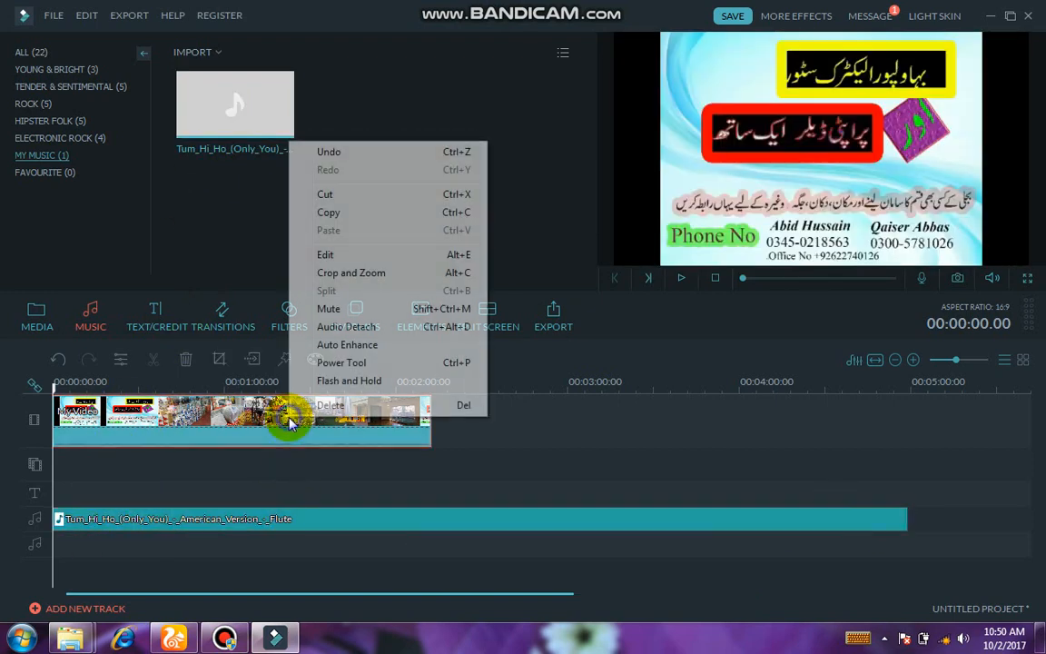
{"action": "left_click", "coordinate": [334, 306]}
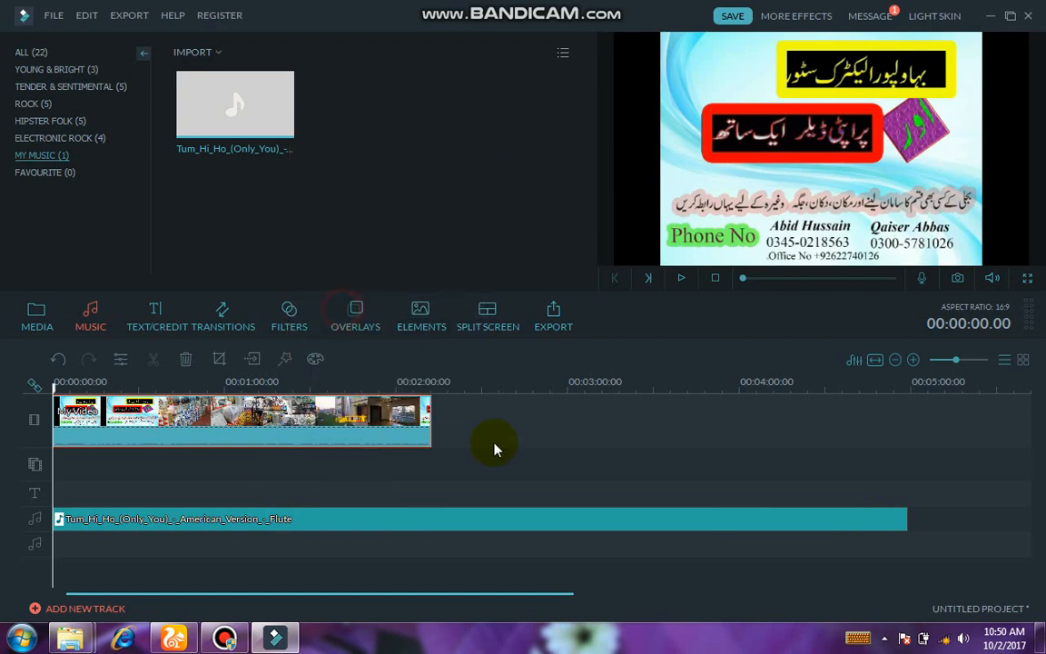
{"action": "left_click", "coordinate": [681, 278]}
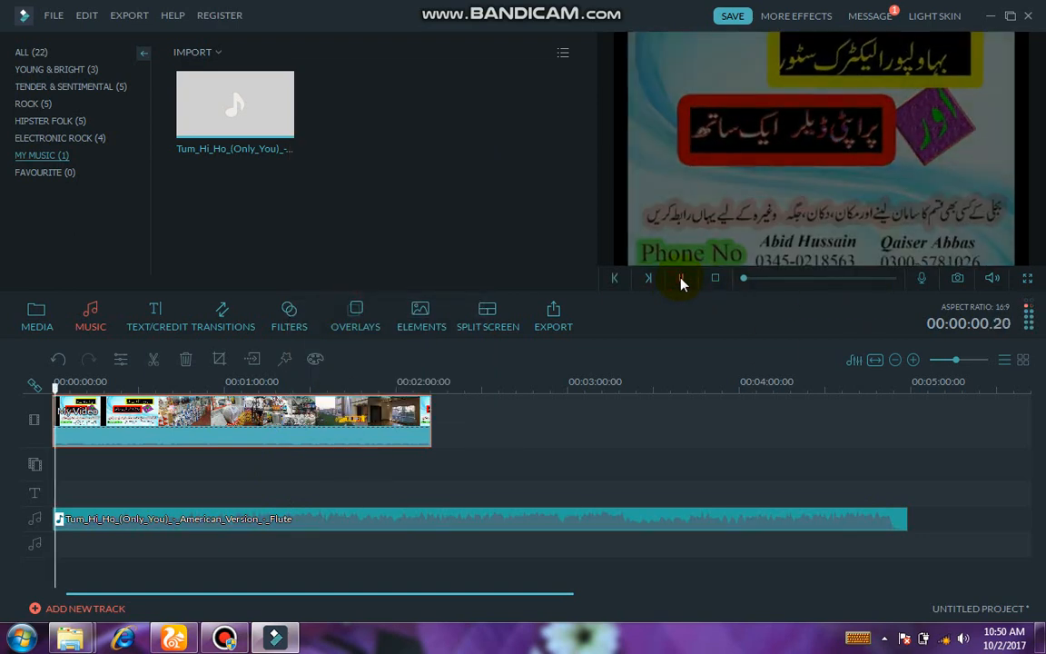
{"action": "left_click", "coordinate": [681, 278]}
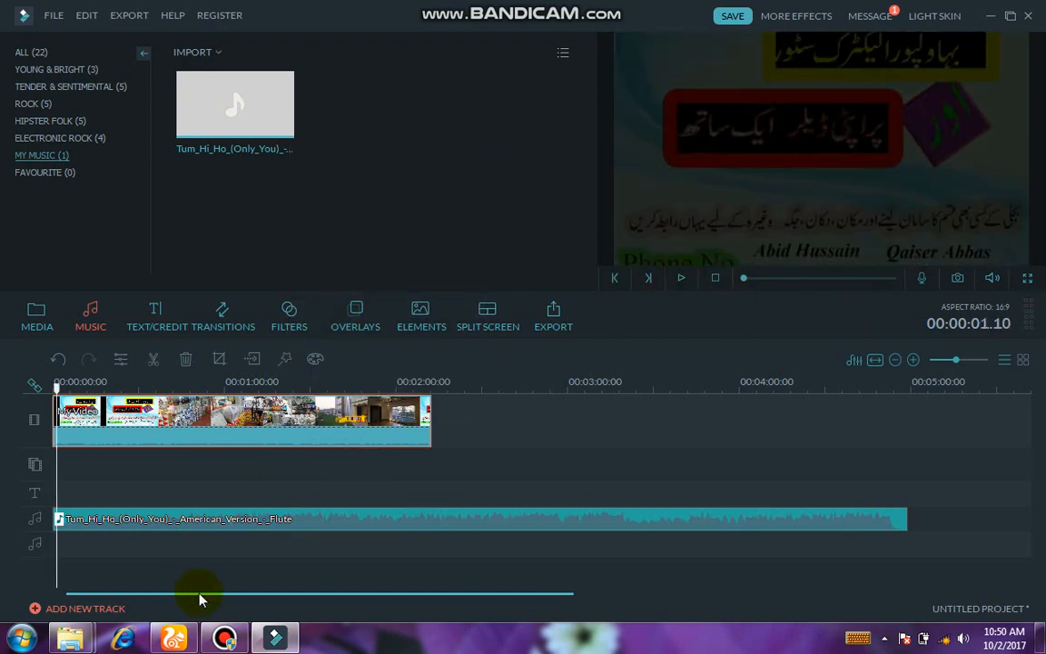
Step: Set the music clip's volume to 8 in its audio settings, keeping the Default equalizer
{"action": "right_click", "coordinate": [233, 527]}
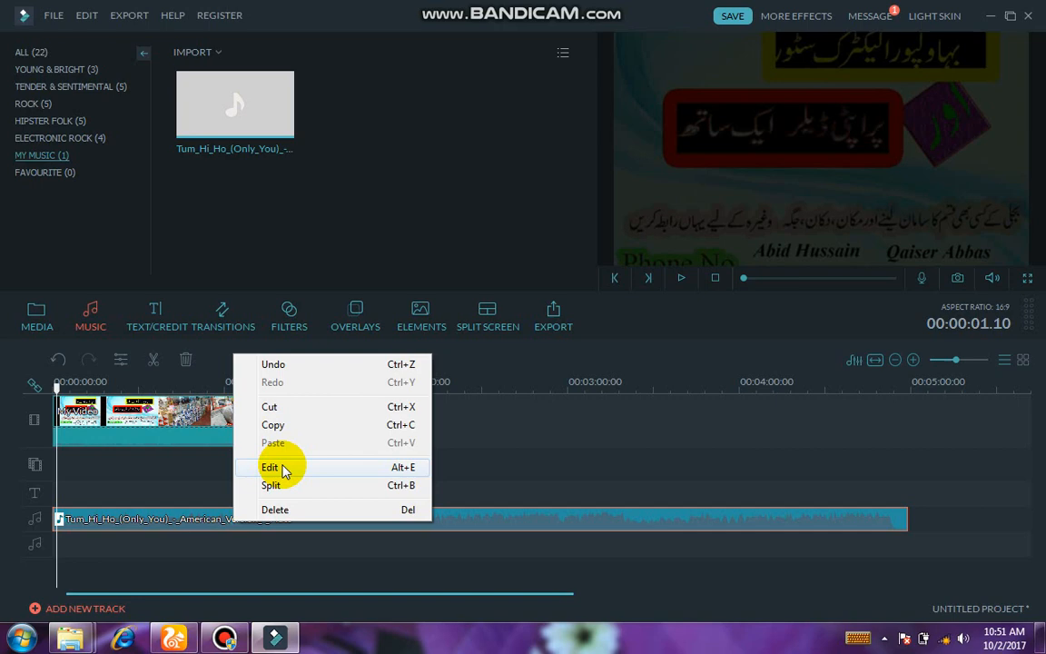
{"action": "right_click", "coordinate": [218, 523]}
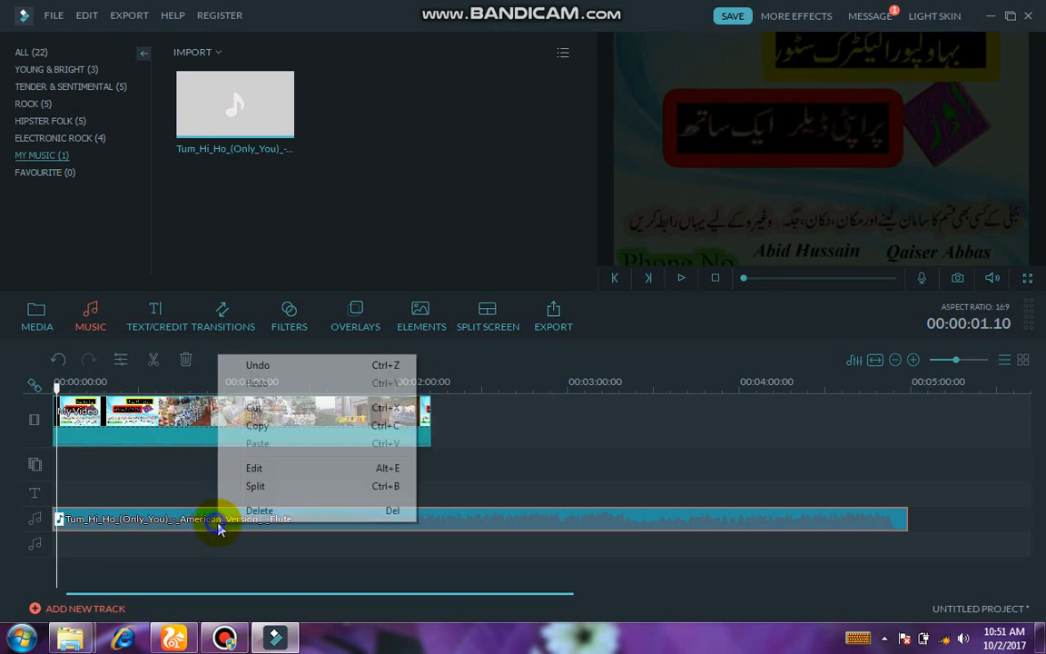
{"action": "left_click", "coordinate": [255, 468]}
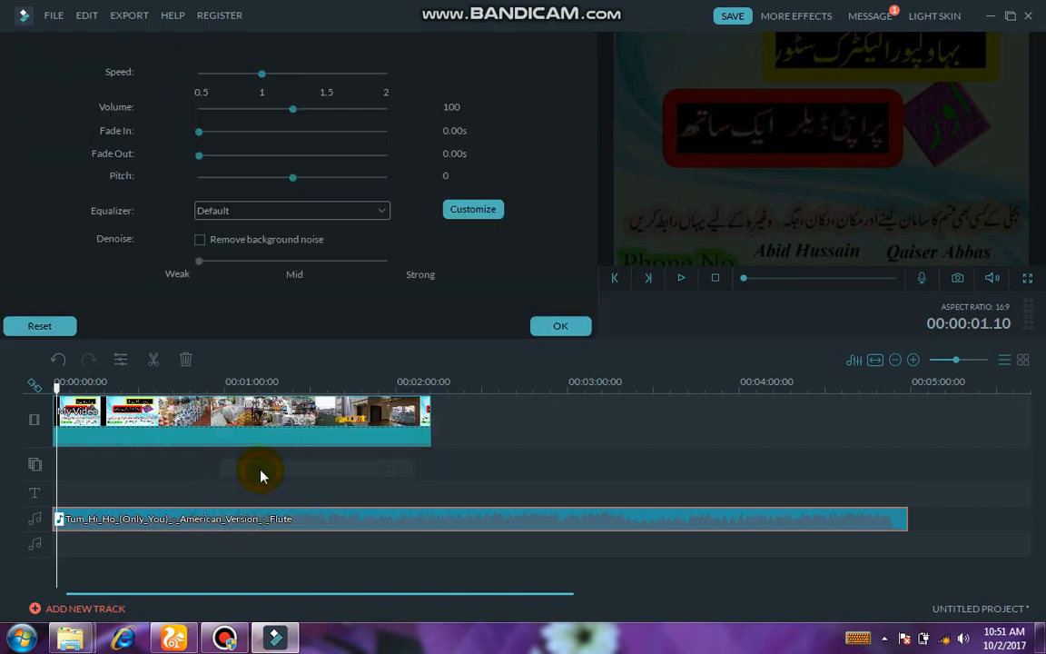
{"action": "left_click", "coordinate": [206, 108]}
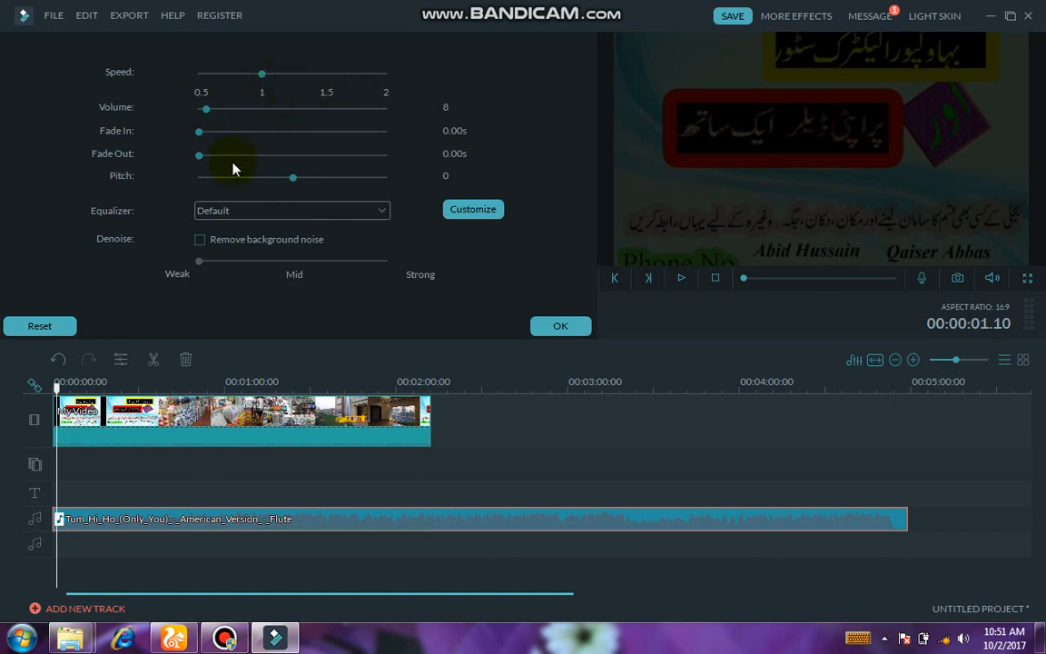
{"action": "left_click", "coordinate": [341, 211]}
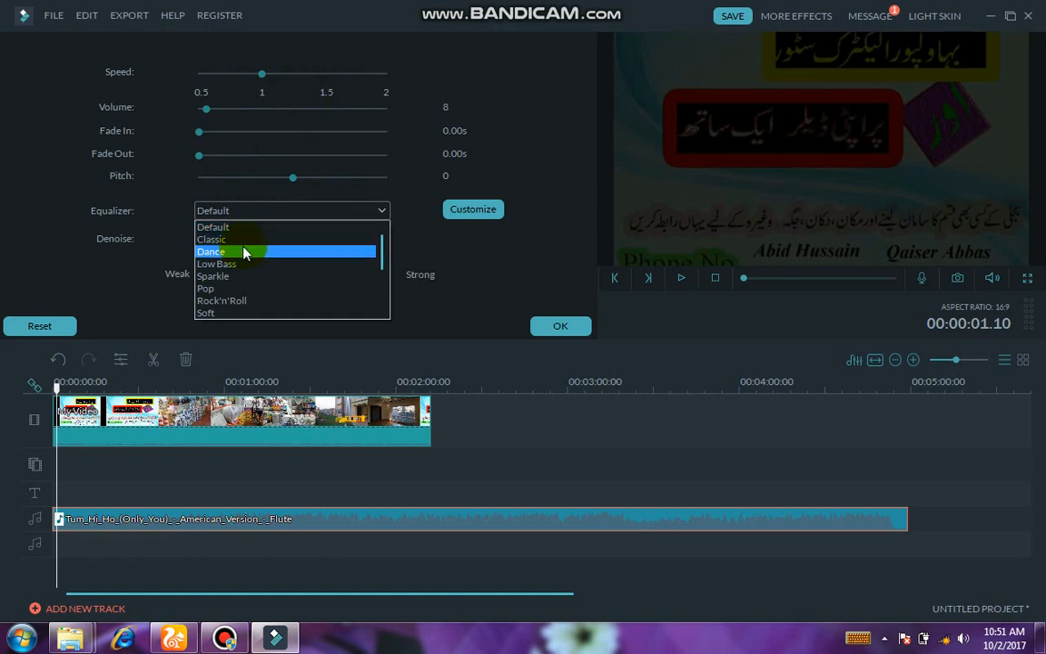
{"action": "left_click", "coordinate": [131, 259]}
{"action": "left_click", "coordinate": [569, 329]}
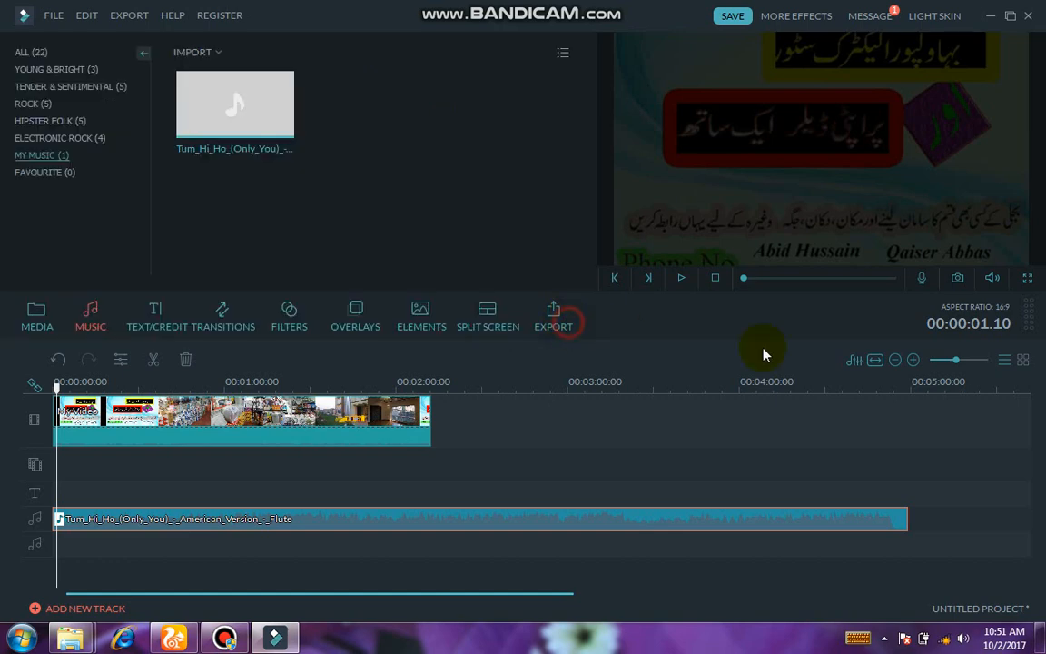
Step: Play a short part of the timeline, then delete the Tum_Hi_Ho music clip from the audio track
{"action": "left_click", "coordinate": [682, 278]}
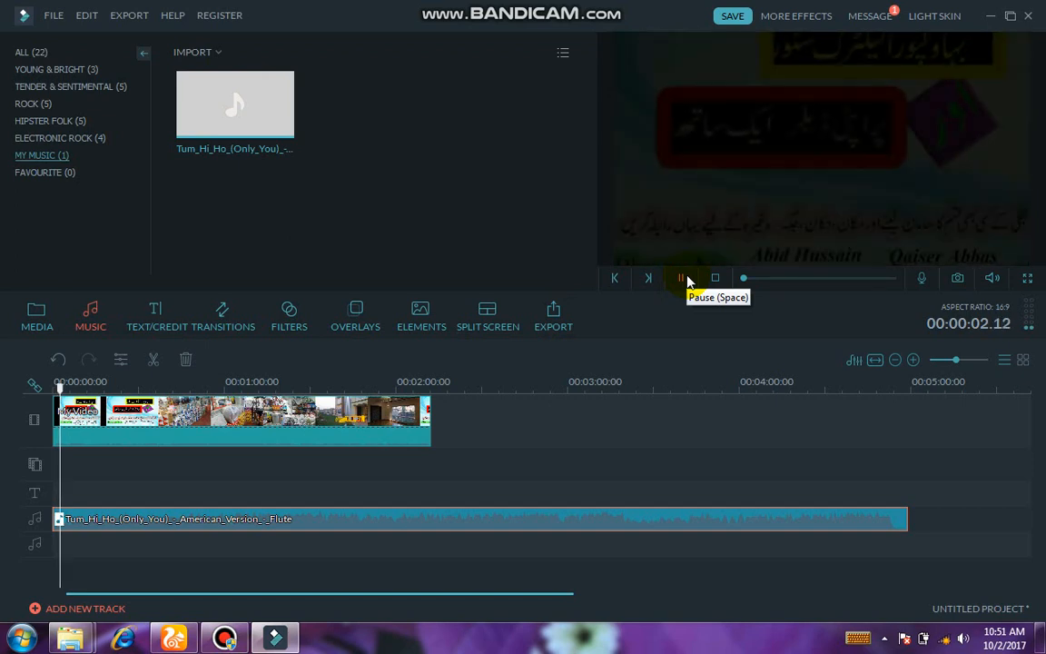
{"action": "left_click", "coordinate": [682, 279]}
{"action": "right_click", "coordinate": [329, 527]}
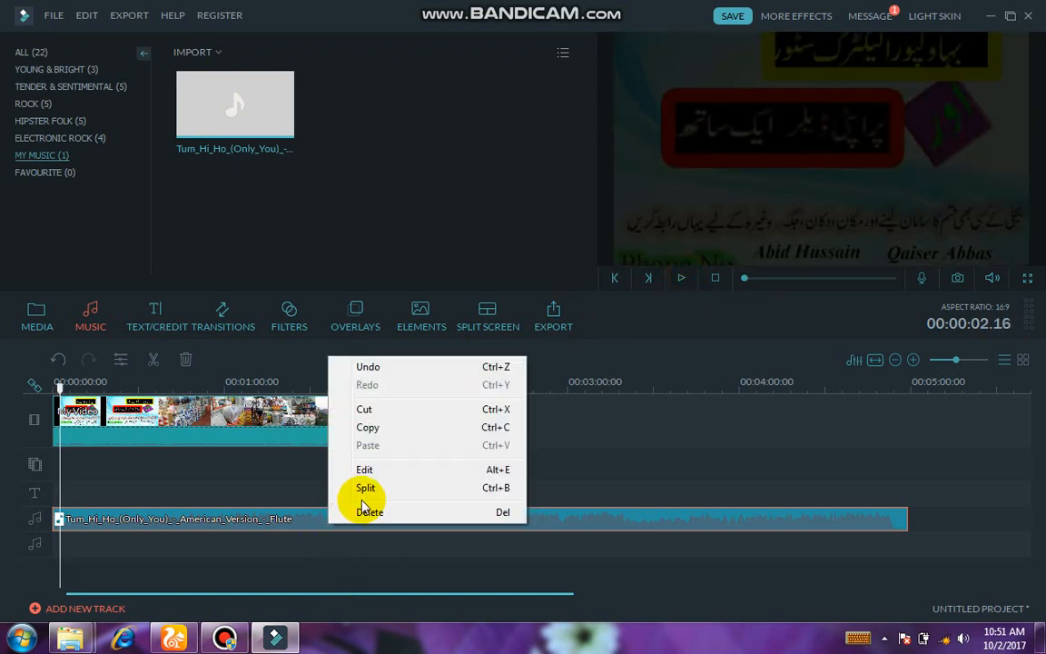
{"action": "left_click", "coordinate": [363, 512]}
Step: Browse the title categories, add the Water Color lower third to the text track at 00:00:02.16 and select it
{"action": "left_click", "coordinate": [154, 324]}
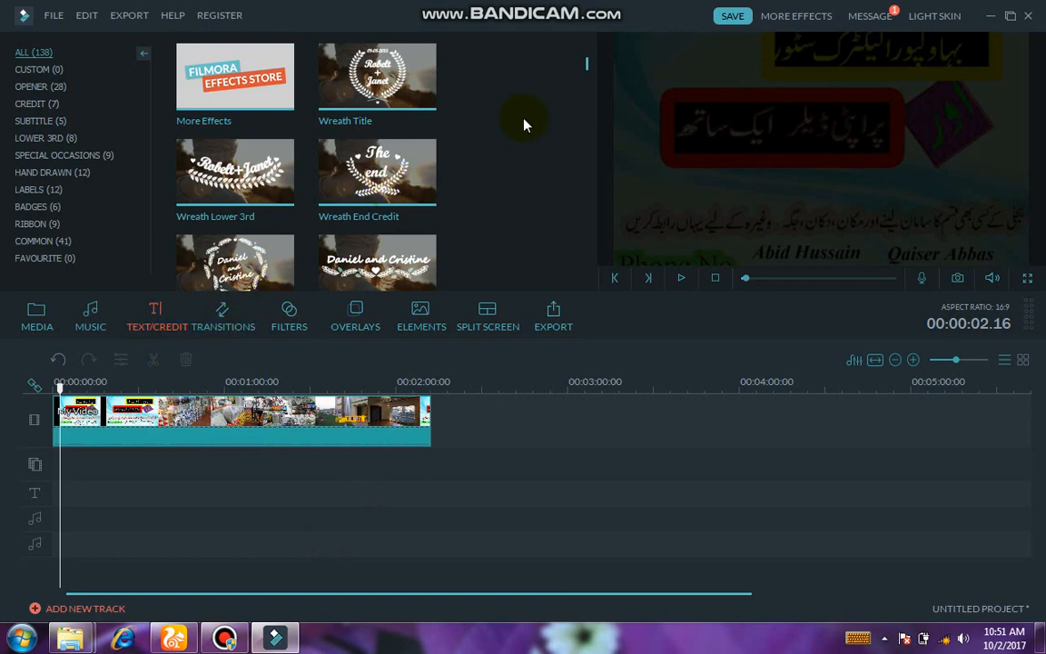
{"action": "scroll", "coordinate": [586, 109], "scroll_direction": "down", "scroll_amount": 8}
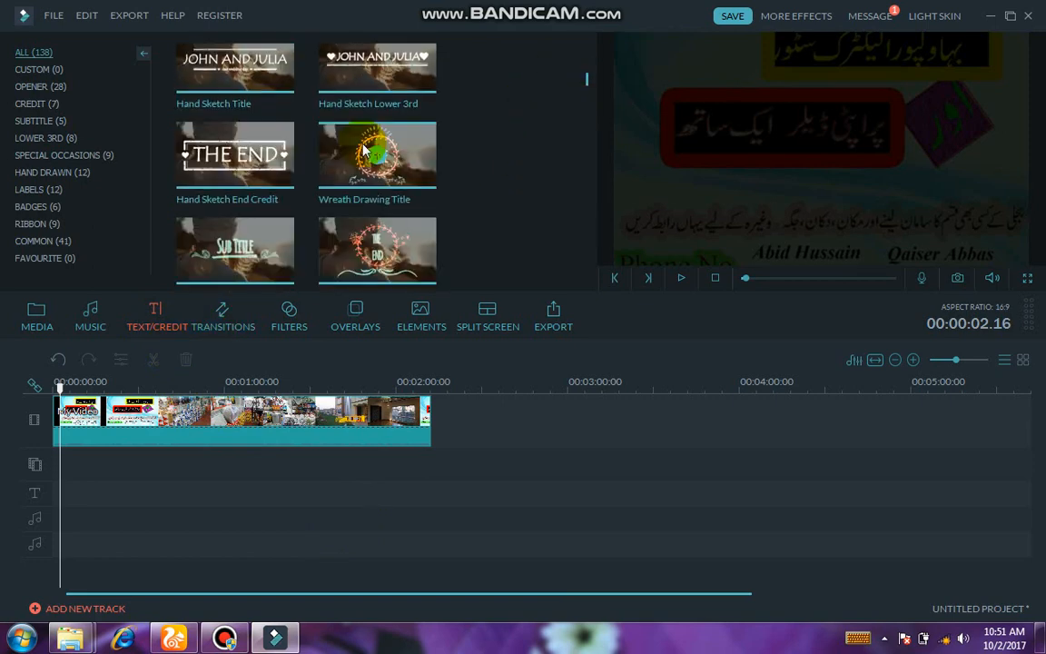
{"action": "left_click", "coordinate": [39, 120]}
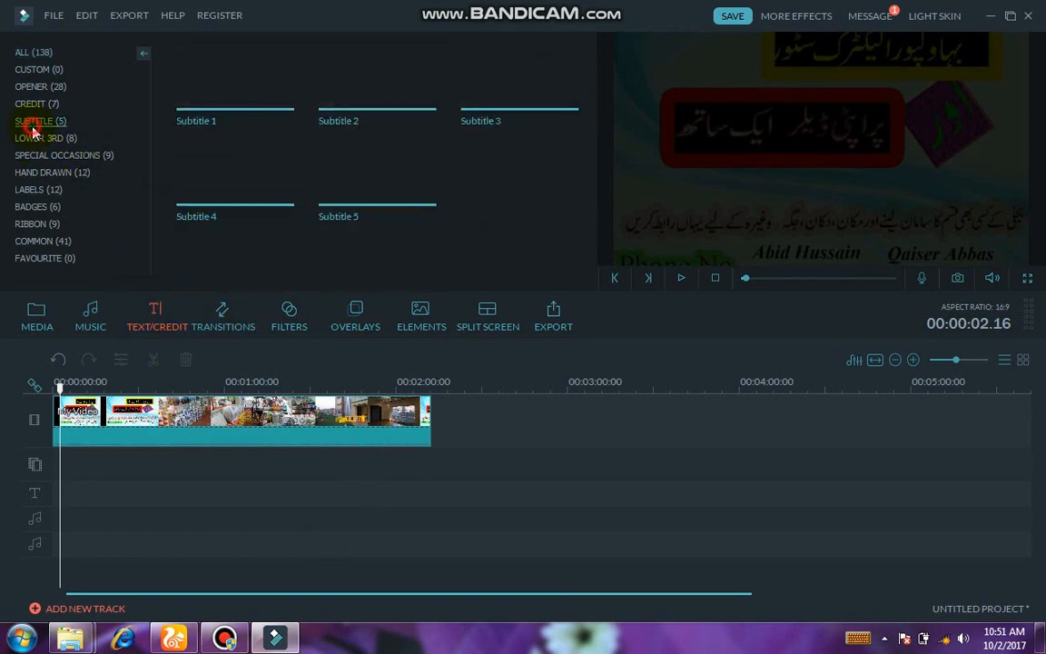
{"action": "left_click", "coordinate": [40, 105]}
{"action": "left_click", "coordinate": [42, 137]}
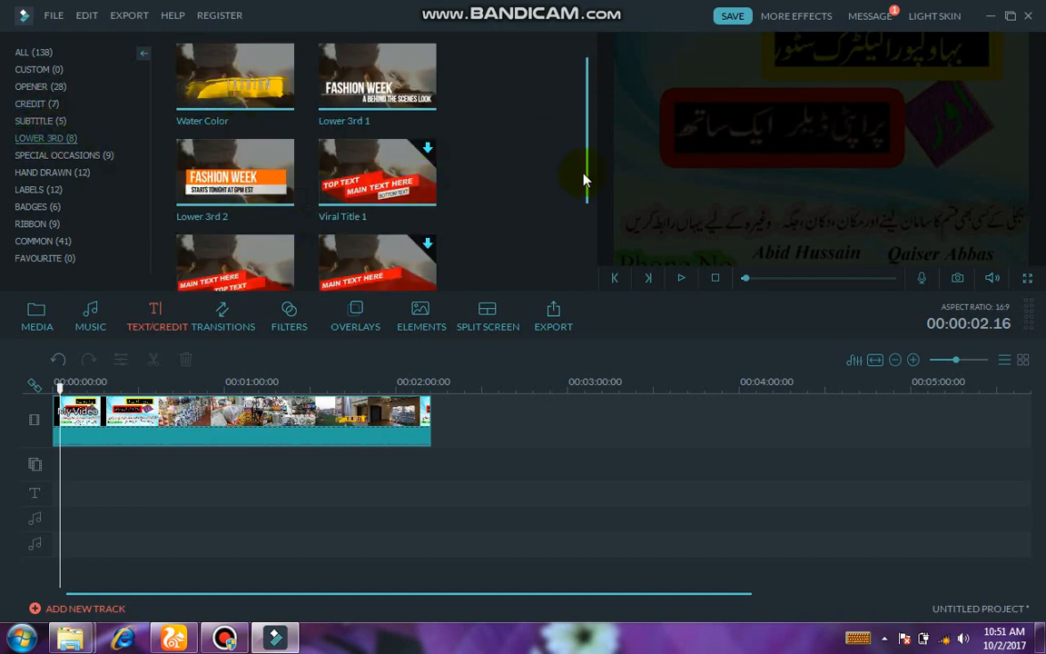
{"action": "left_click_drag", "start_coordinate": [587, 164], "coordinate": [551, 133]}
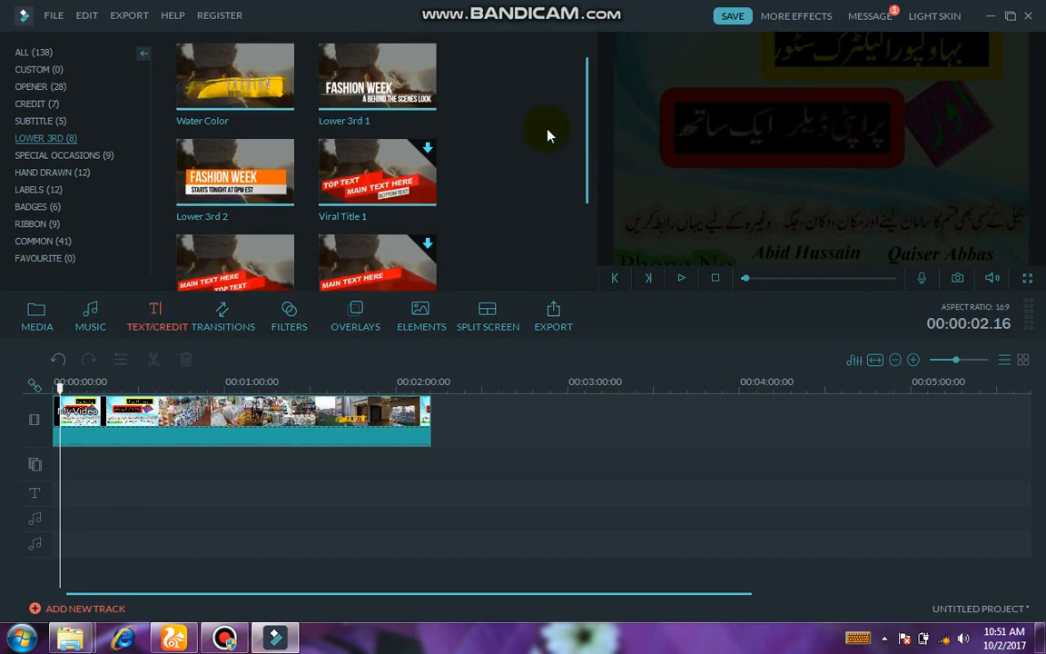
{"action": "left_click", "coordinate": [235, 84]}
{"action": "left_click_drag", "start_coordinate": [234, 84], "coordinate": [65, 493]}
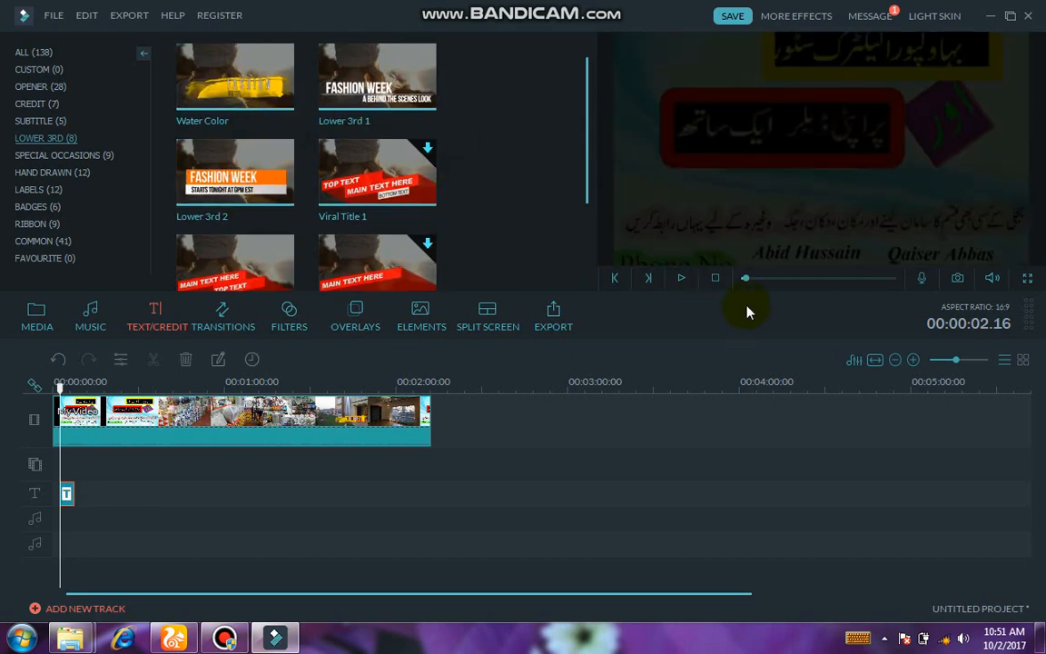
{"action": "left_click", "coordinate": [68, 495]}
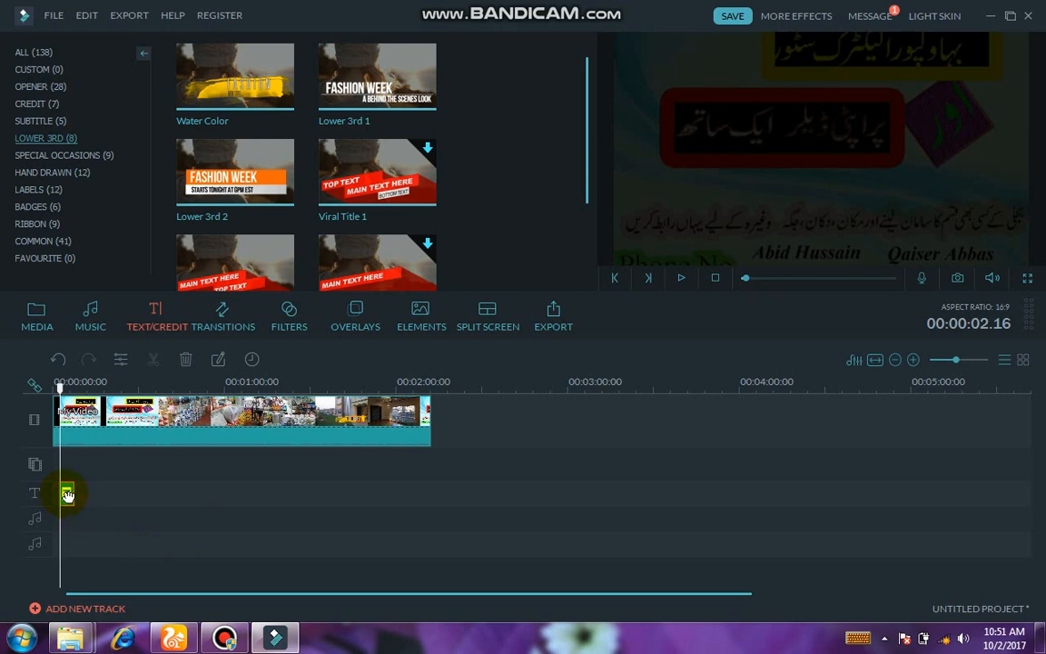
Step: Open the Water Color title on the text track for editing and clear its FASHION headline
{"action": "double_click", "coordinate": [68, 495]}
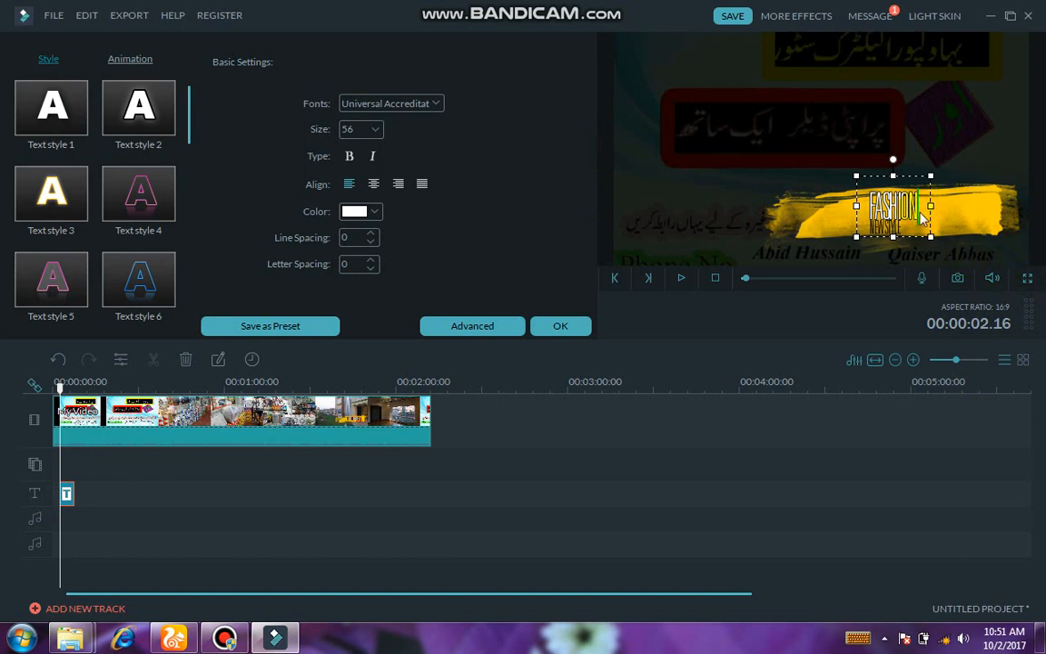
{"action": "key", "text": "BackSpace"}
{"action": "key", "text": "BackSpace"}
{"action": "key", "text": "BackSpace"}
{"action": "key", "text": "BackSpace"}
{"action": "key", "text": "BackSpace"}
{"action": "key", "text": "BackSpace"}
{"action": "key", "text": "BackSpace"}
{"action": "key", "text": "BackSpace"}
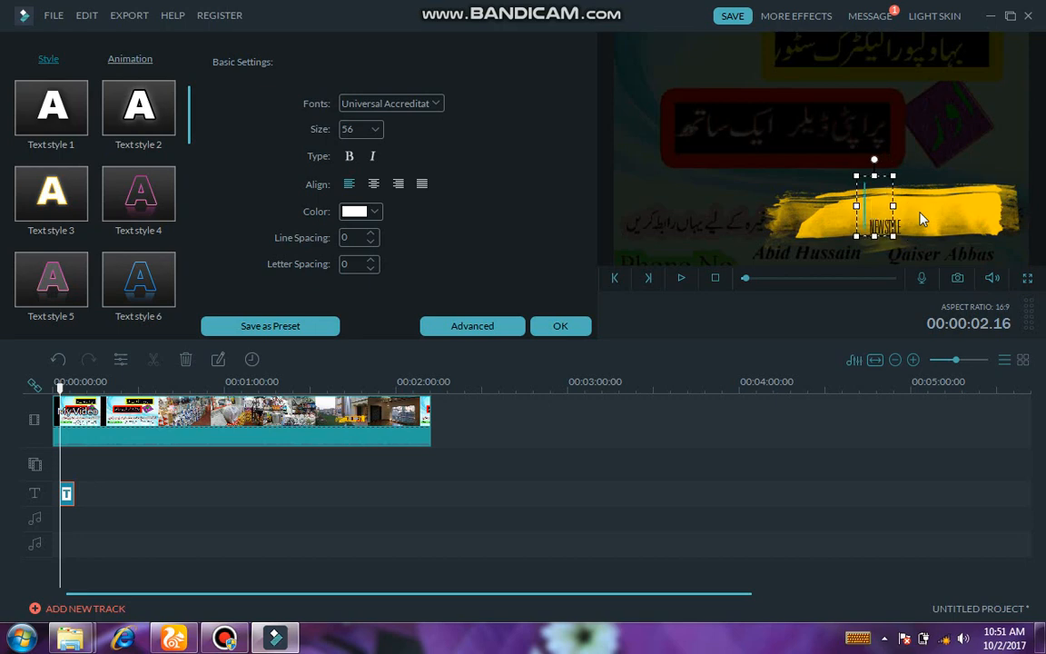
{"action": "type", "text": "AJ"}
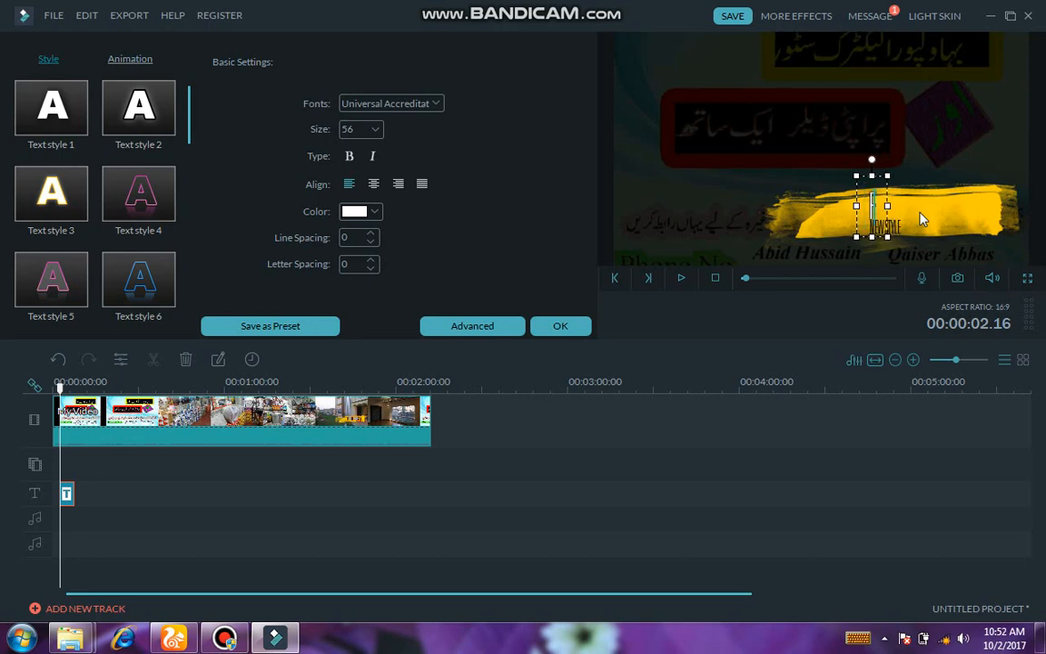
{"action": "type", "text": "."}
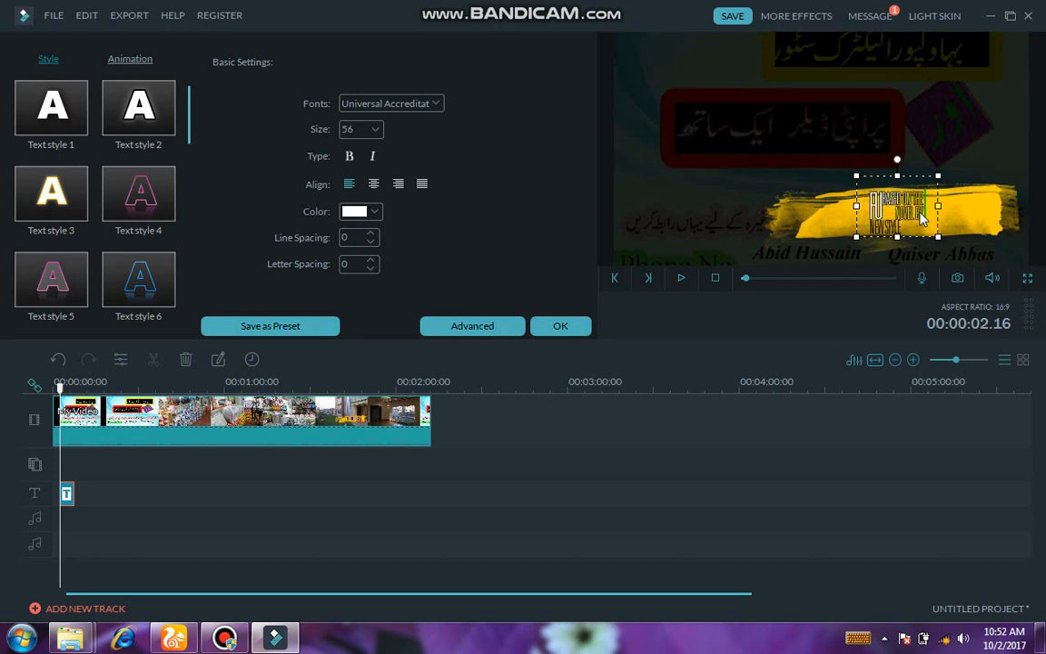
{"action": "key", "text": "BackSpace"}
{"action": "key", "text": "BackSpace"}
{"action": "key", "text": "BackSpace"}
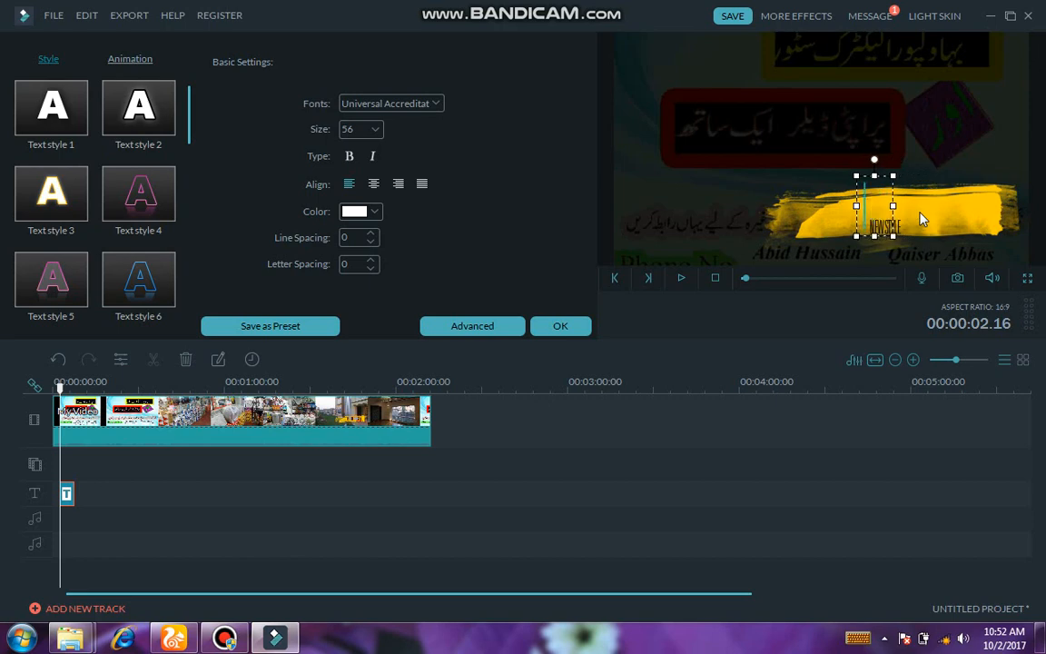
Step: Enter FUN PARDESOI as the title's headline and set its font to Vijaya
{"action": "type", "text": "RUN P"}
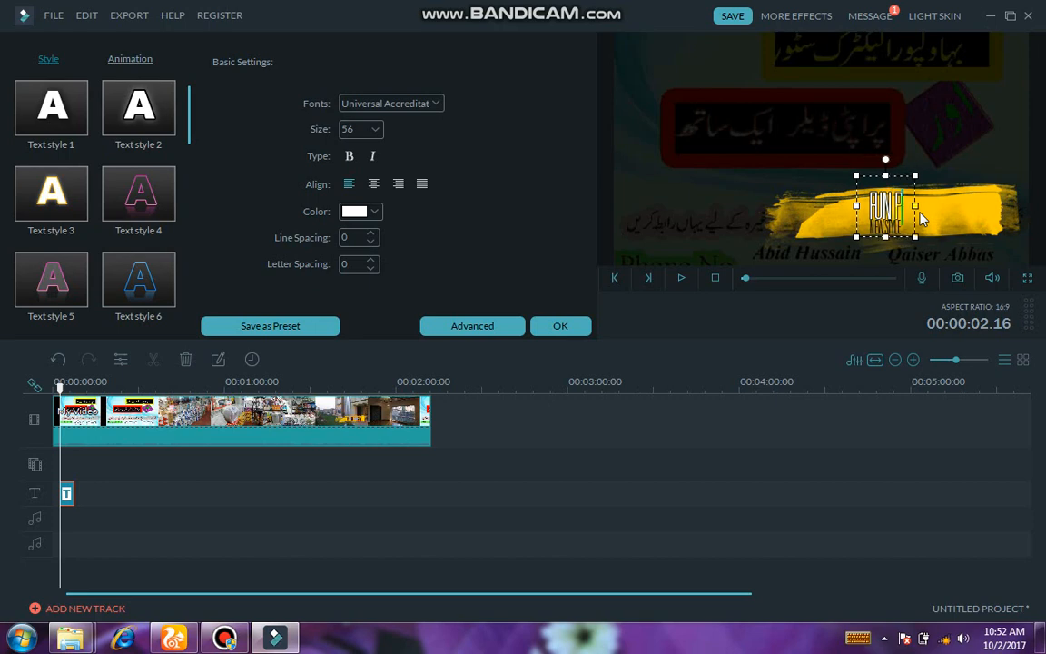
{"action": "type", "text": "ARDESOI"}
{"action": "left_click", "coordinate": [408, 103]}
{"action": "left_click", "coordinate": [391, 158]}
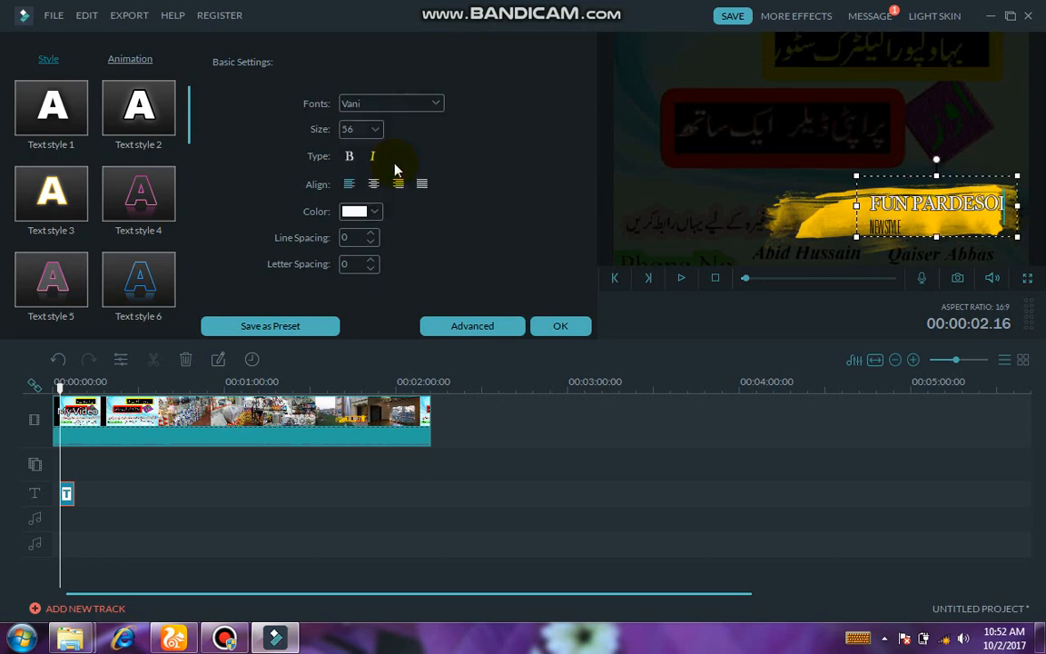
{"action": "left_click", "coordinate": [407, 103]}
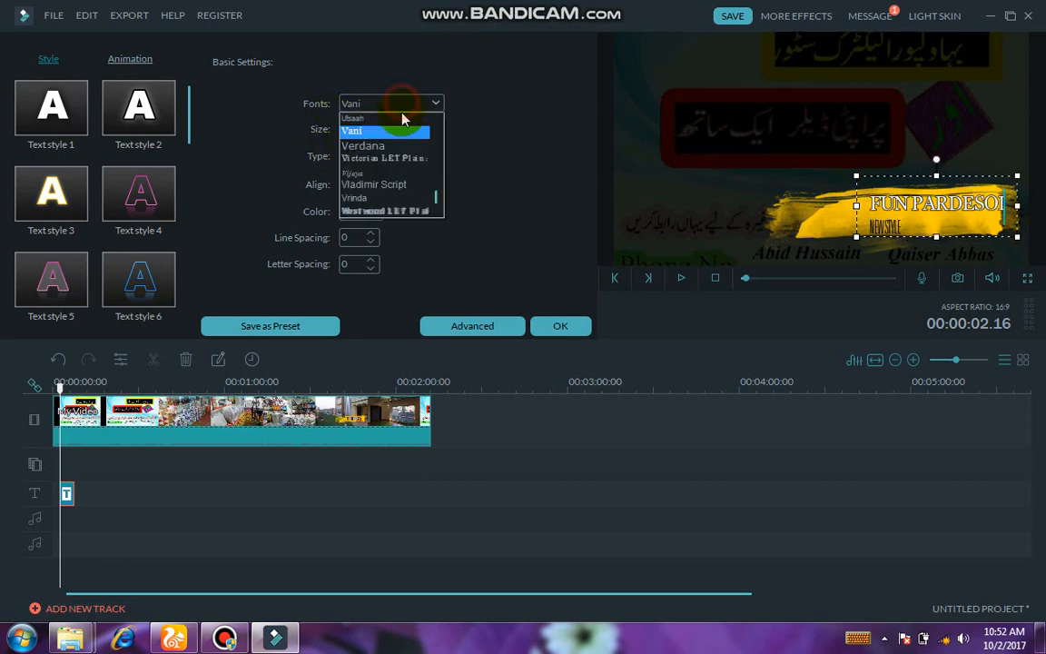
{"action": "left_click", "coordinate": [402, 166]}
Step: Color the FUN PARDESOI headline bright red and apply the title edits
{"action": "left_click", "coordinate": [371, 211]}
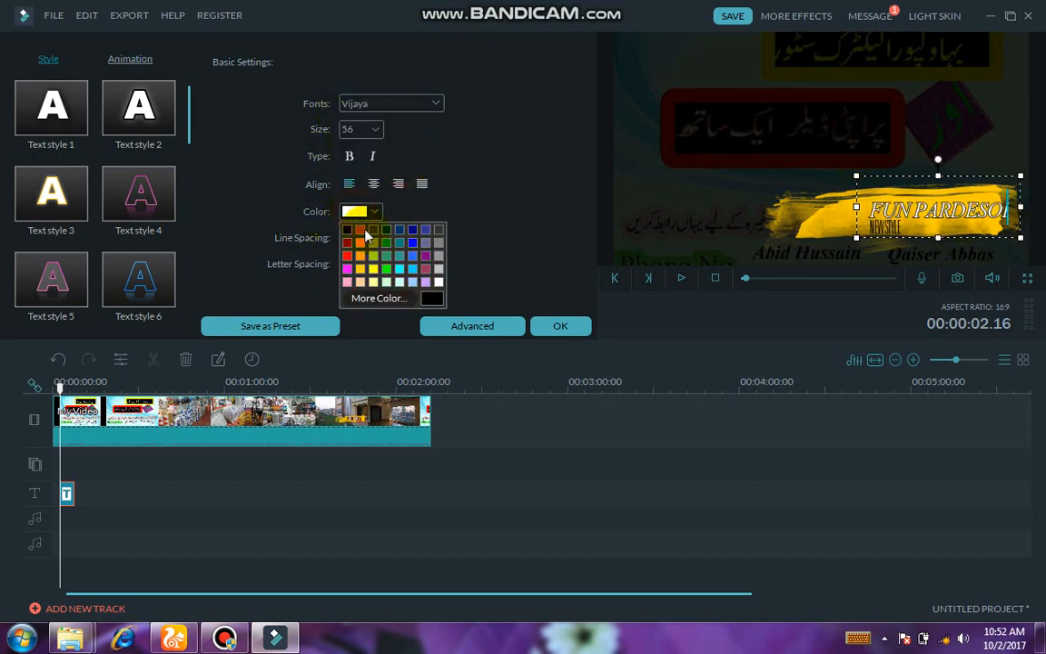
{"action": "left_click", "coordinate": [347, 256]}
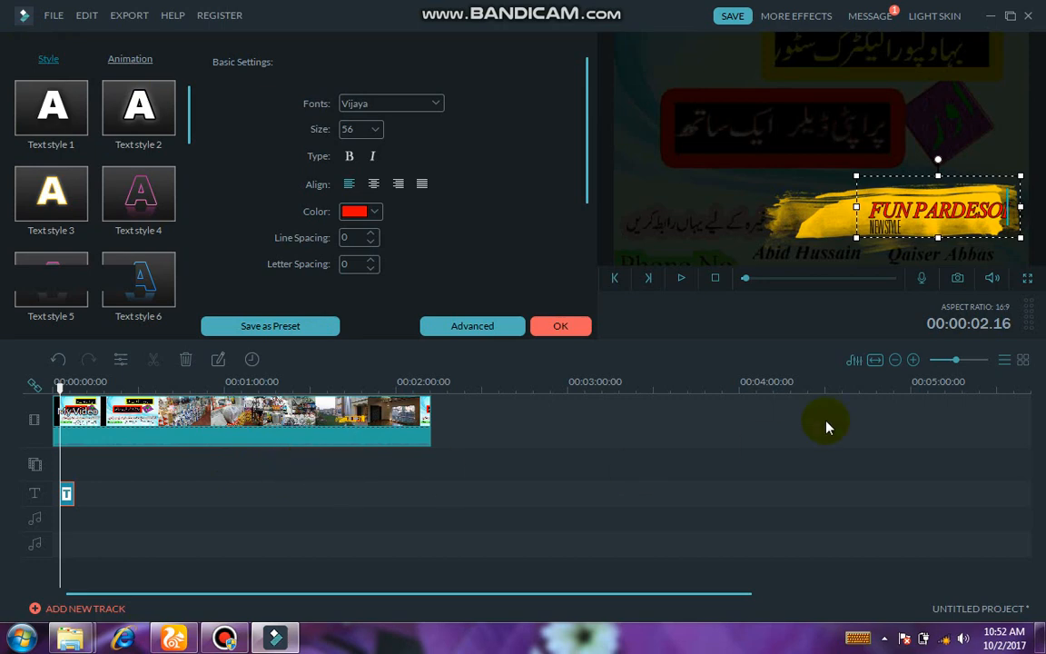
{"action": "left_click", "coordinate": [552, 329]}
{"action": "key", "text": "ctrl+e"}
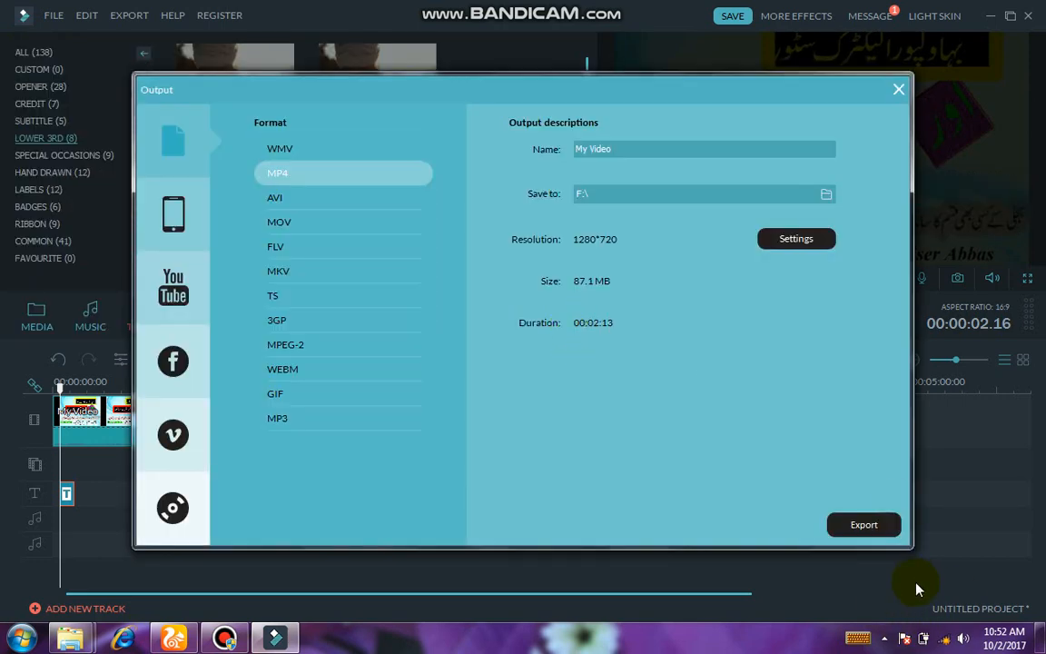
{"action": "left_click", "coordinate": [898, 89]}
Step: Play a short part of the timeline to preview the edited title, then delete the title from the text track
{"action": "left_click", "coordinate": [79, 497]}
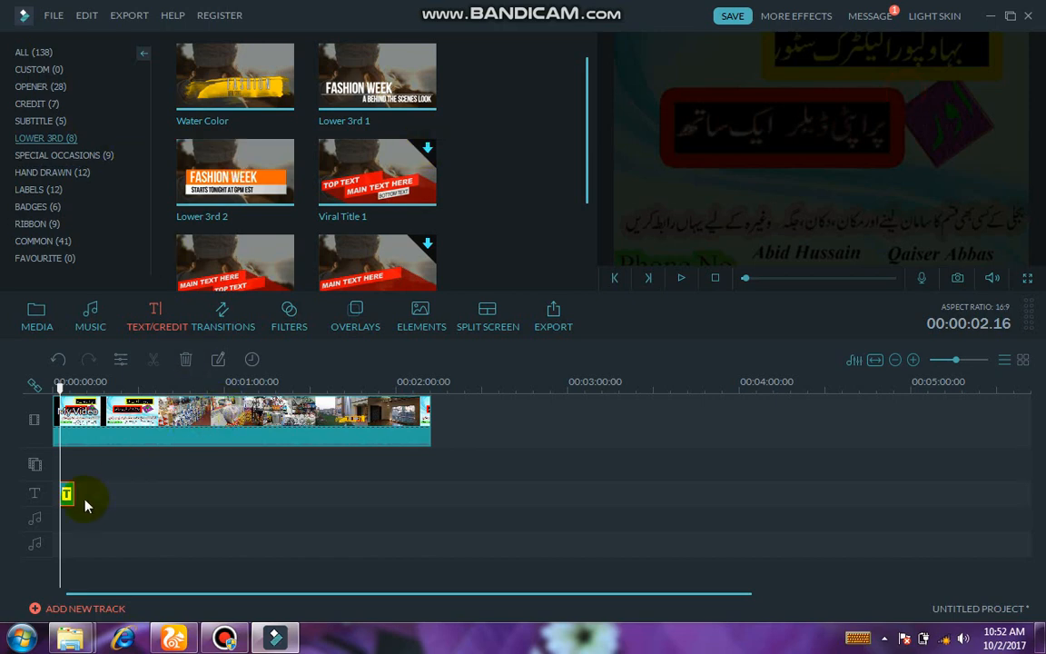
{"action": "left_click", "coordinate": [684, 279]}
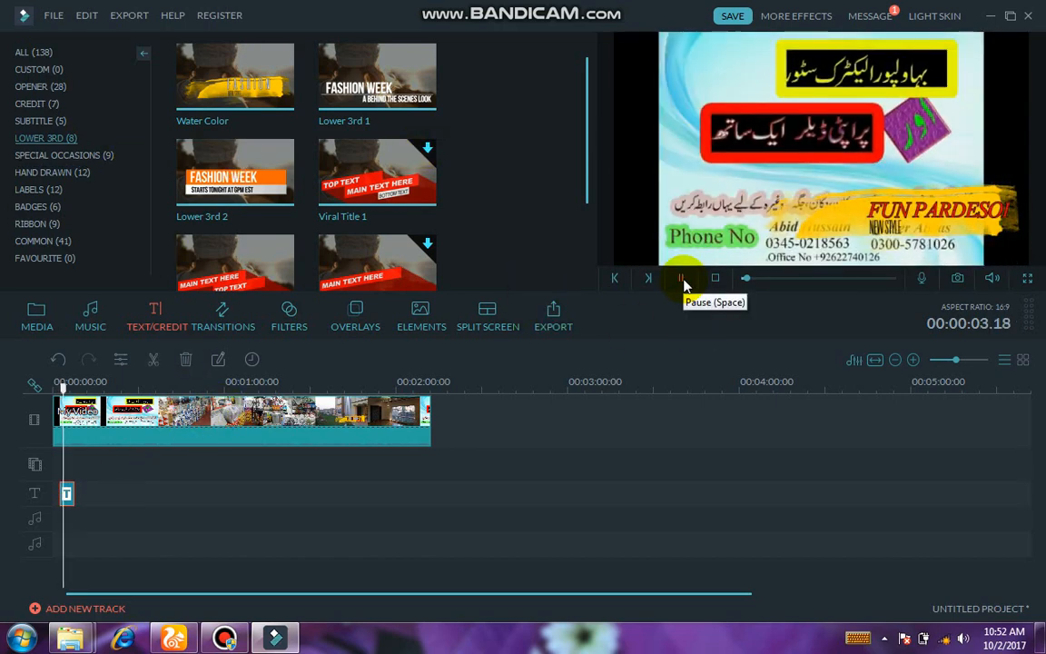
{"action": "left_click", "coordinate": [683, 281]}
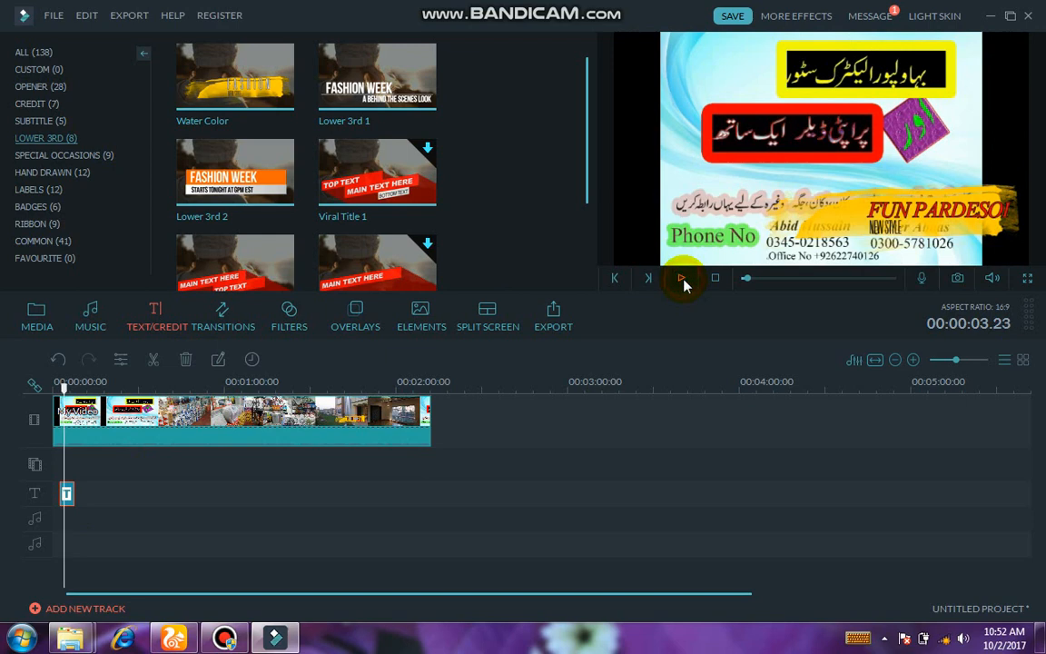
{"action": "right_click", "coordinate": [68, 495]}
{"action": "left_click", "coordinate": [107, 483]}
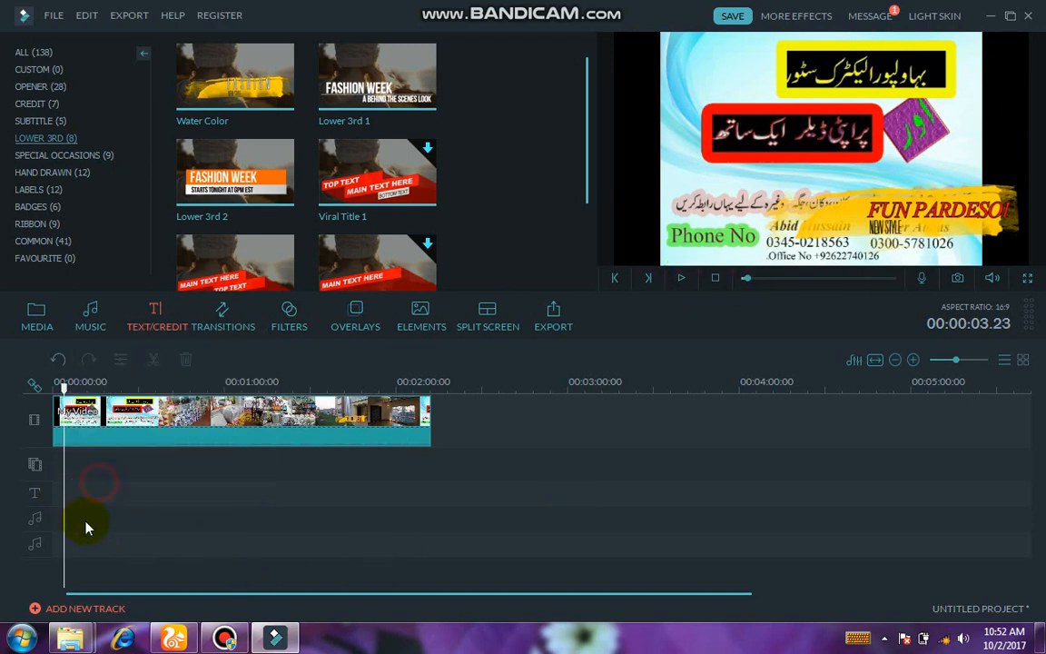
Step: Add the Bar transition to the end of the My Video clip and preview it from 00:02:02.21
{"action": "left_click", "coordinate": [218, 314]}
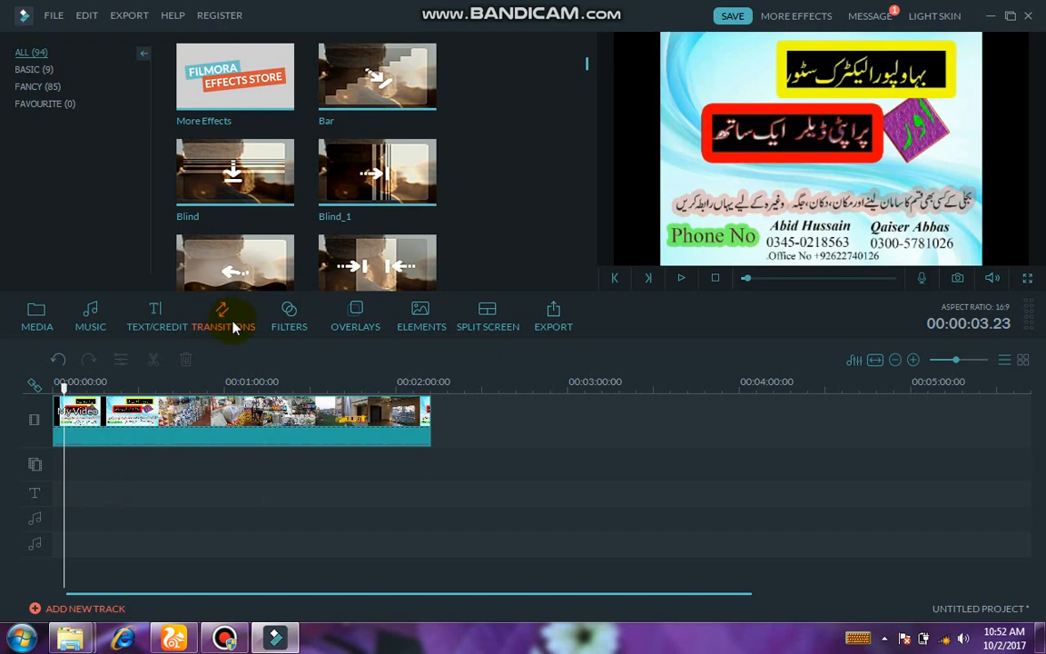
{"action": "left_click", "coordinate": [342, 93]}
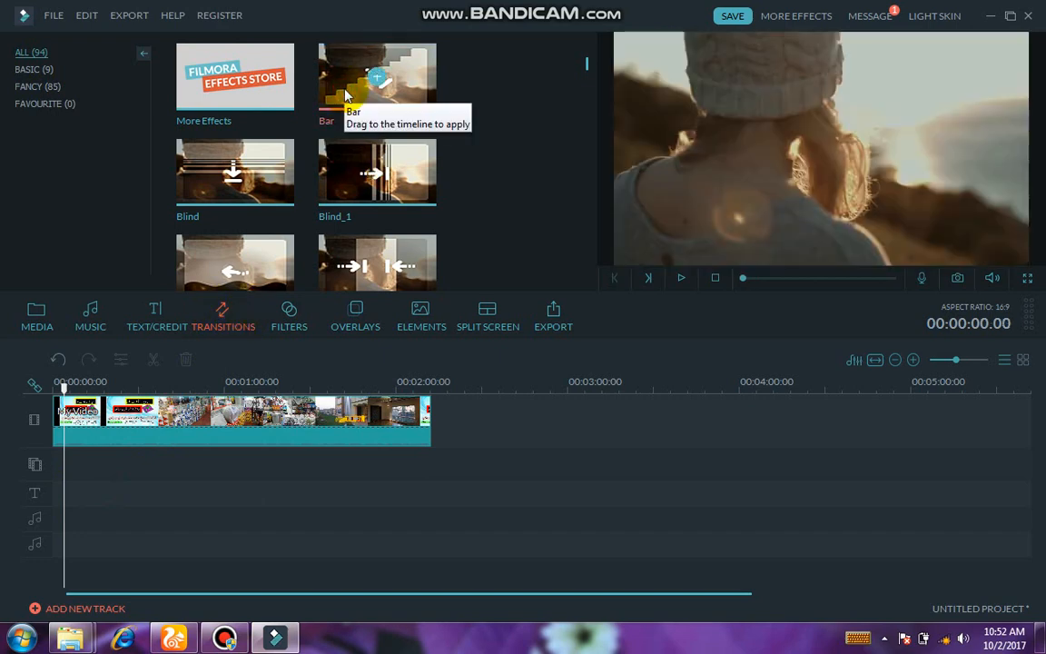
{"action": "left_click", "coordinate": [303, 419]}
{"action": "left_click", "coordinate": [379, 85]}
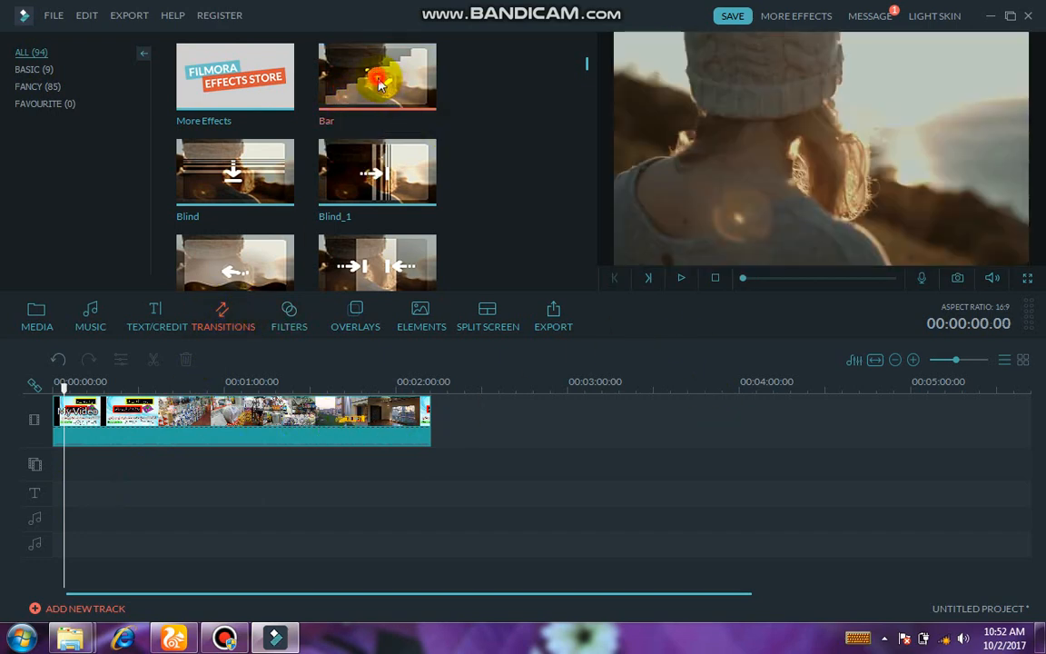
{"action": "double_click", "coordinate": [379, 84]}
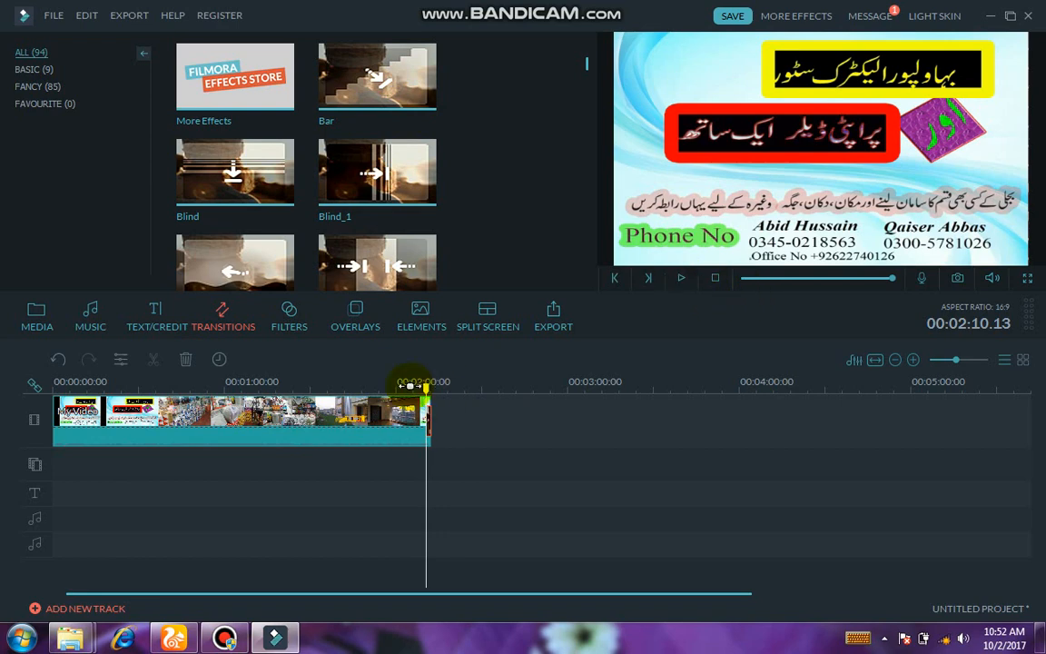
{"action": "left_click", "coordinate": [407, 389]}
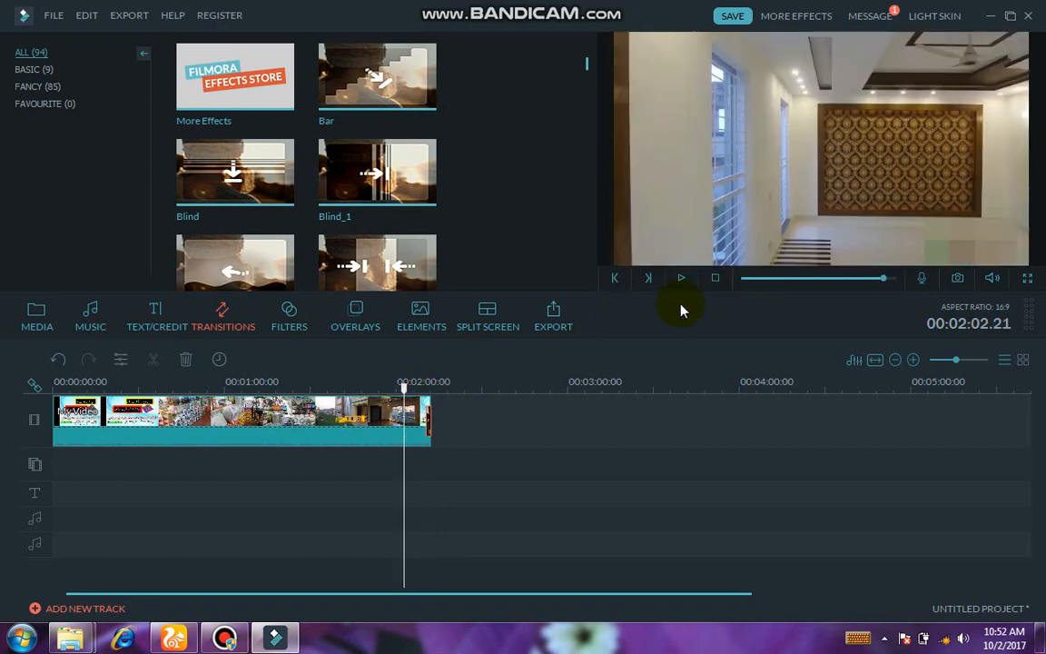
{"action": "left_click", "coordinate": [681, 278]}
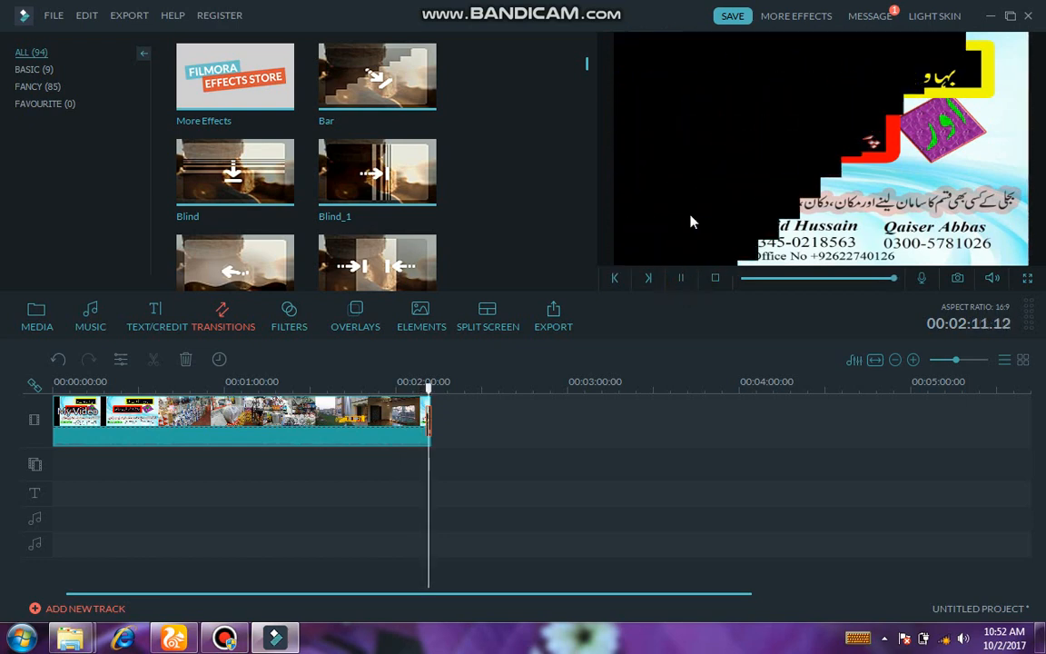
Step: Replace the transition at the clip's end with the wavy one listed below Blind and preview it
{"action": "left_click", "coordinate": [235, 269]}
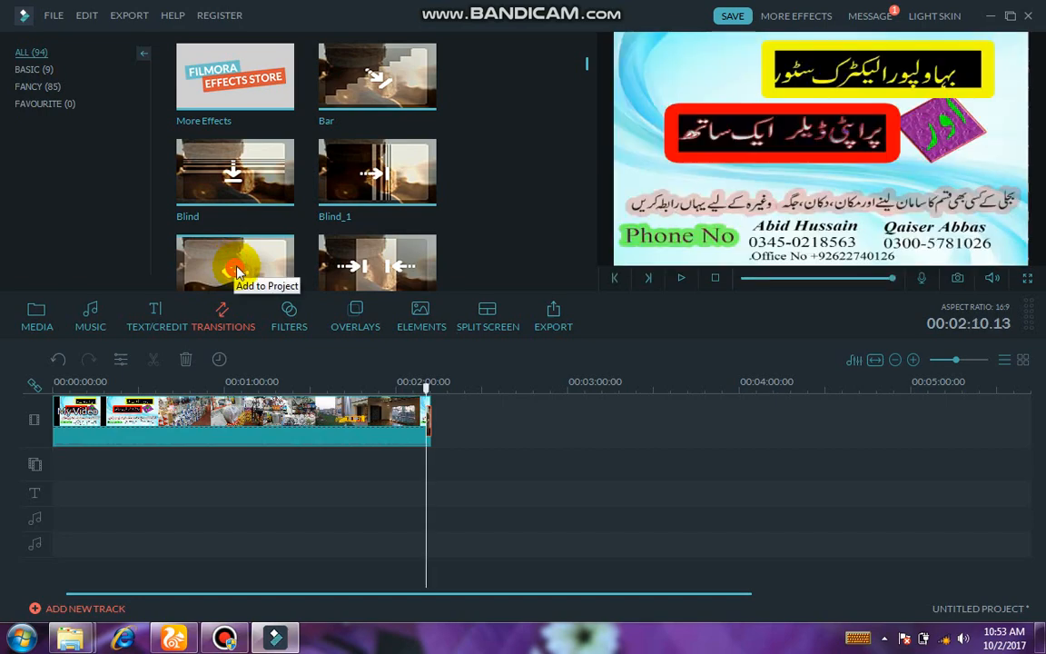
{"action": "left_click", "coordinate": [683, 279]}
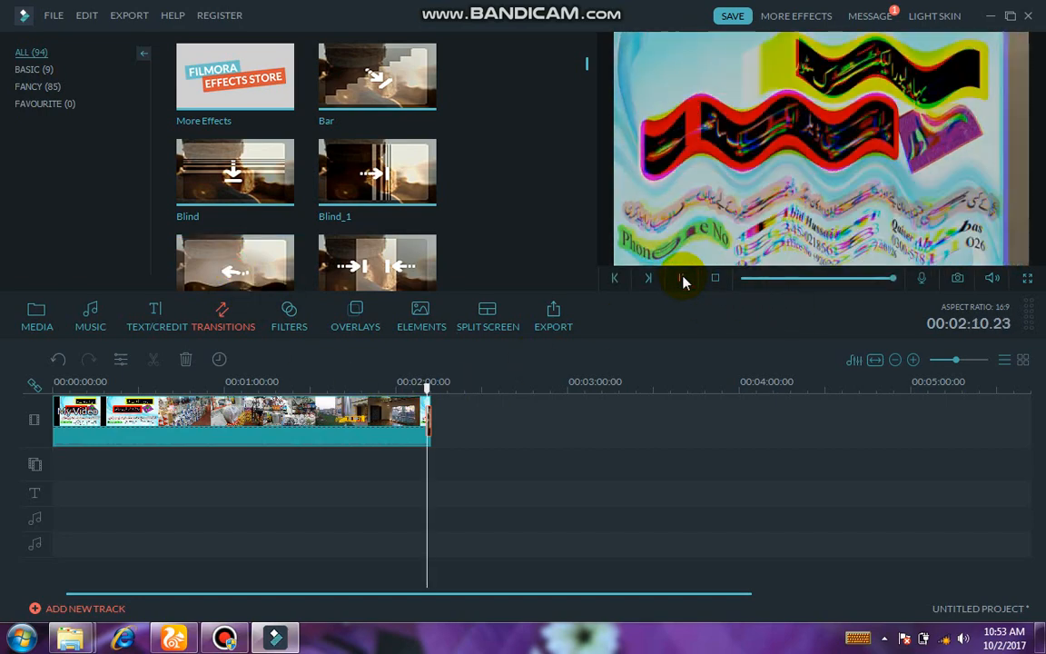
{"action": "left_click", "coordinate": [682, 279]}
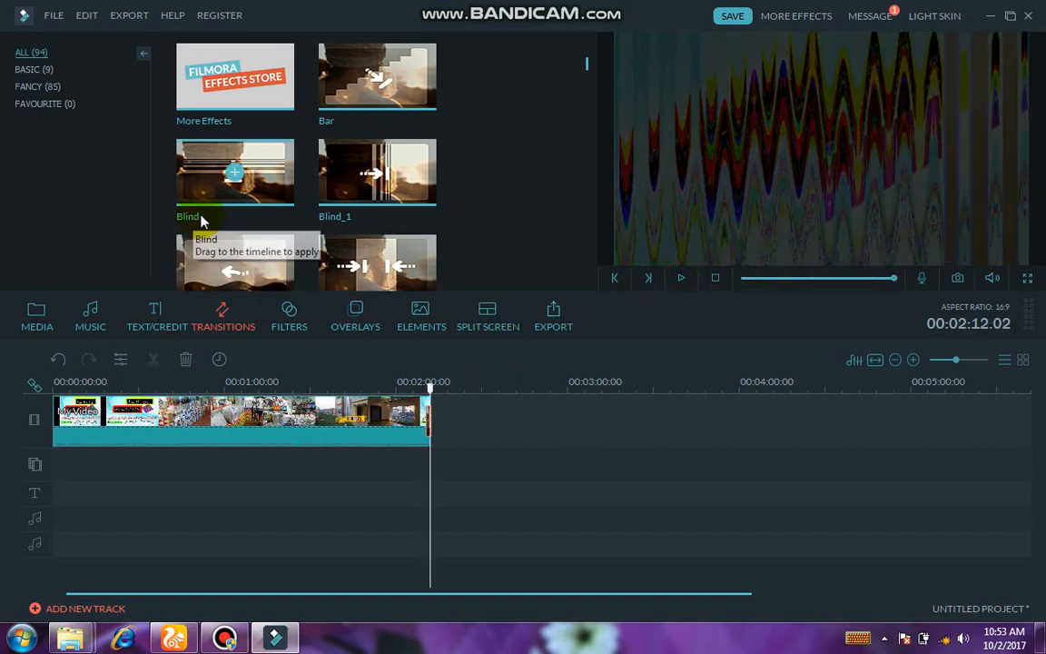
Step: Move the playhead to 00:00:57.10, add the Horizontal_shutter transition to the My Video clip and play it
{"action": "left_click_drag", "start_coordinate": [587, 64], "coordinate": [531, 175]}
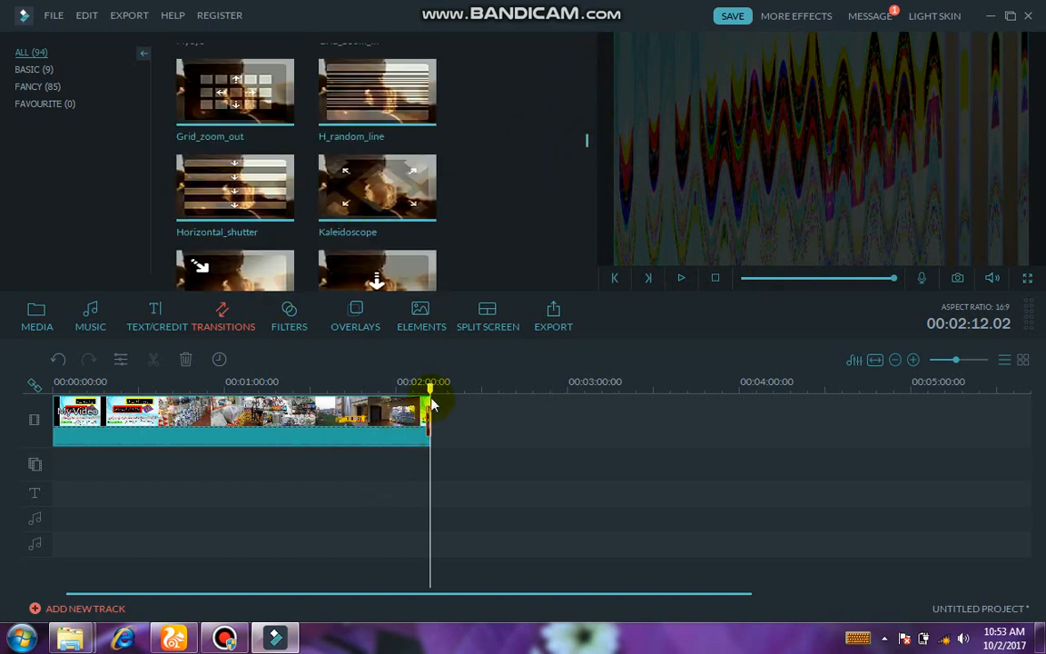
{"action": "left_click_drag", "start_coordinate": [427, 384], "coordinate": [217, 397]}
{"action": "left_click", "coordinate": [231, 189]}
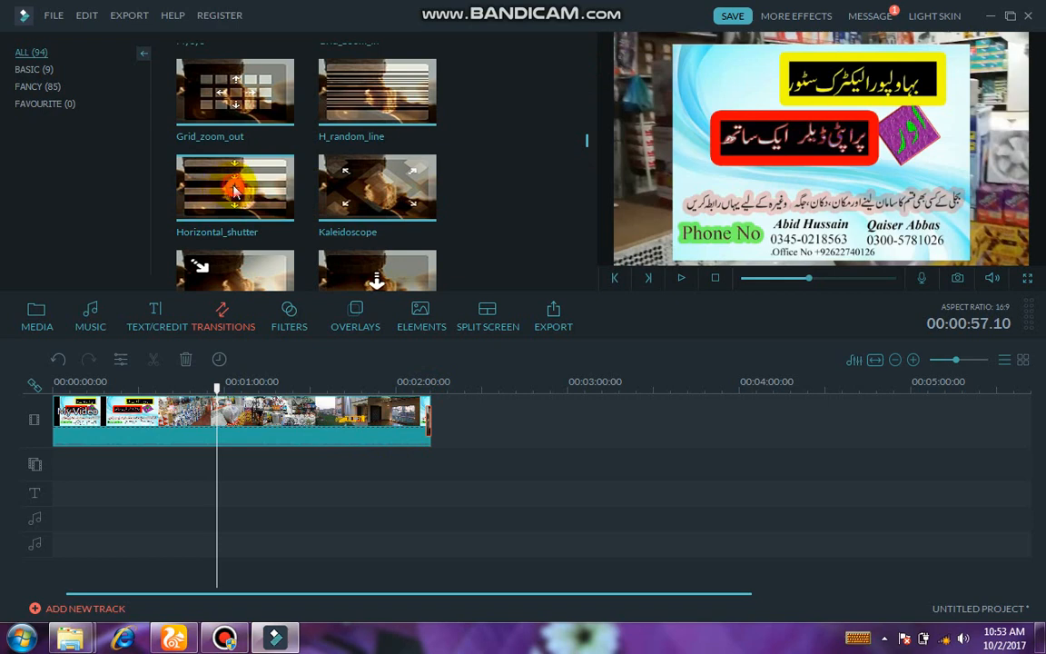
{"action": "left_click", "coordinate": [681, 278]}
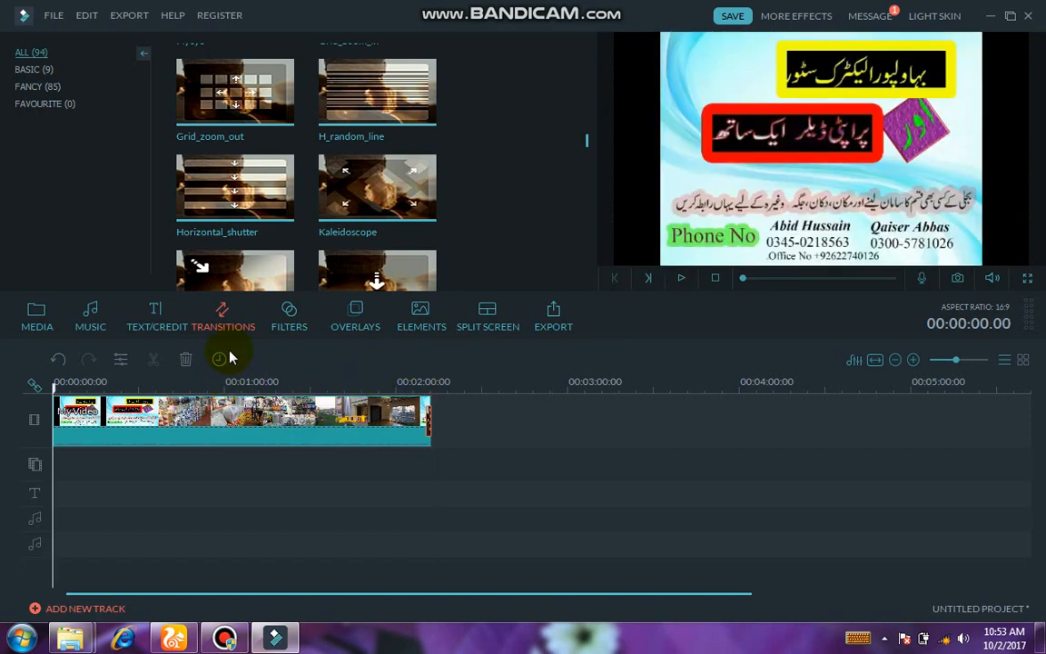
Step: Add the Particle 1 filter to the filter track at 00:01:29.10 and play a short part to preview it
{"action": "left_click", "coordinate": [299, 324]}
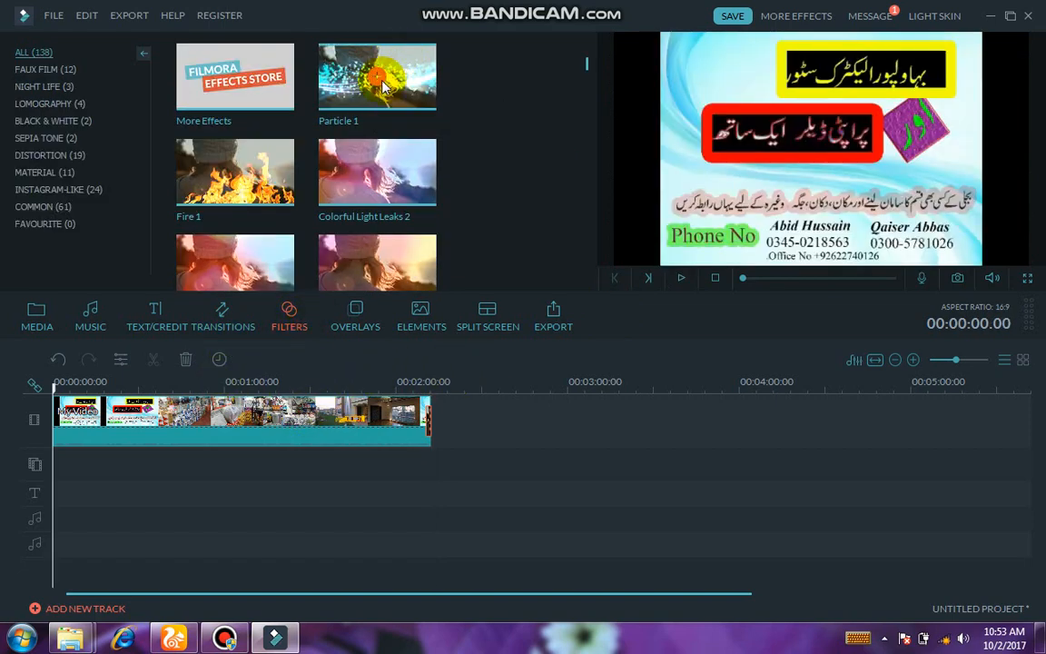
{"action": "left_click", "coordinate": [310, 381]}
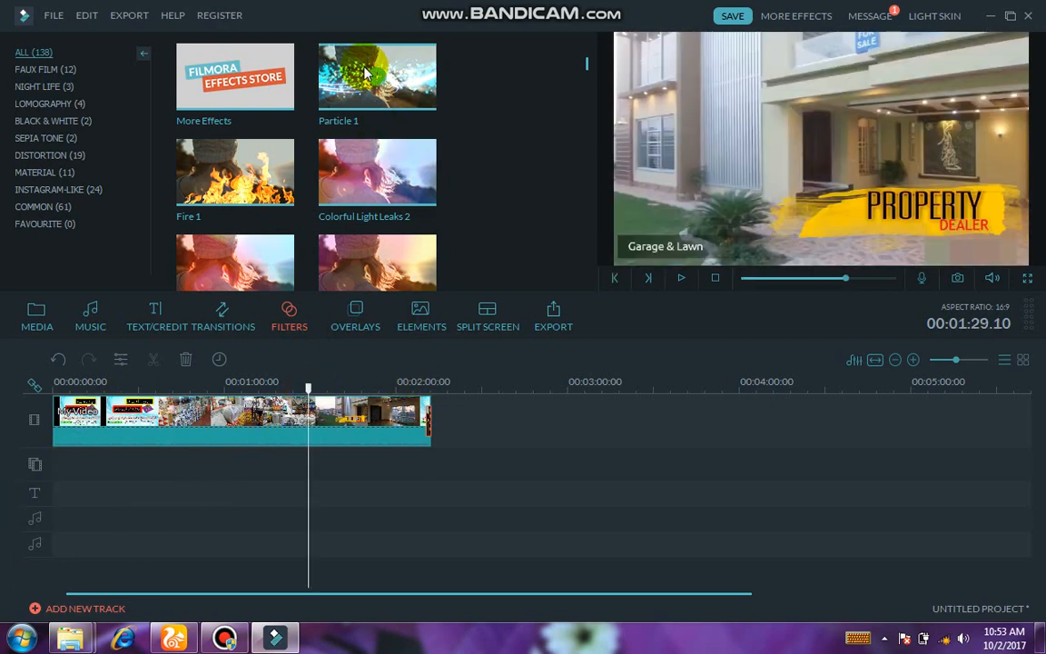
{"action": "left_click", "coordinate": [378, 79]}
{"action": "left_click_drag", "start_coordinate": [379, 79], "coordinate": [327, 454]}
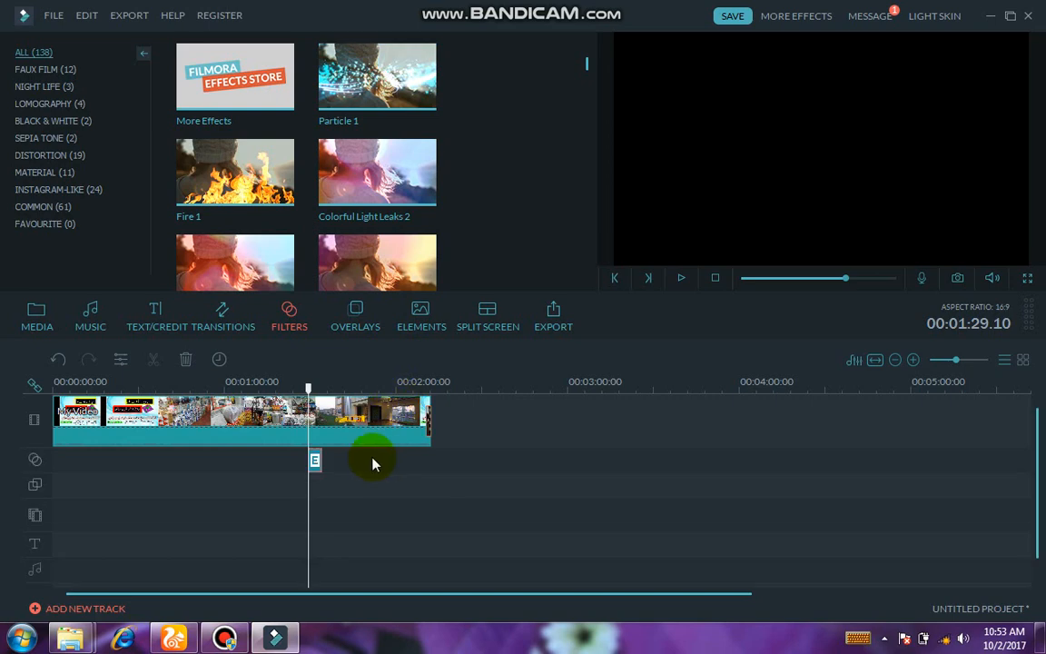
{"action": "left_click", "coordinate": [680, 279]}
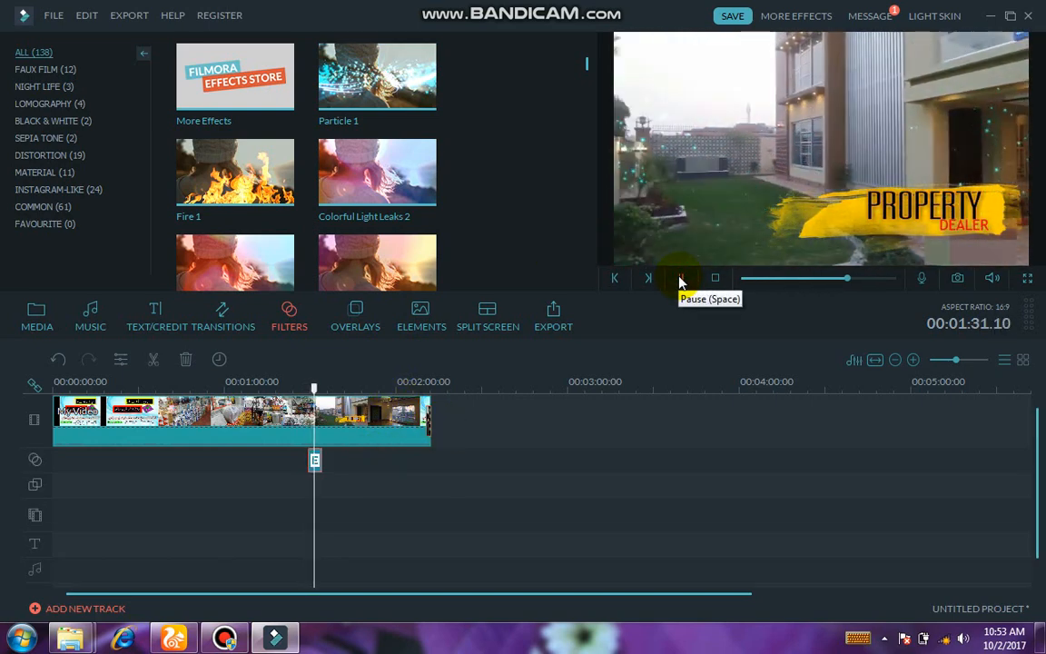
{"action": "left_click", "coordinate": [680, 279]}
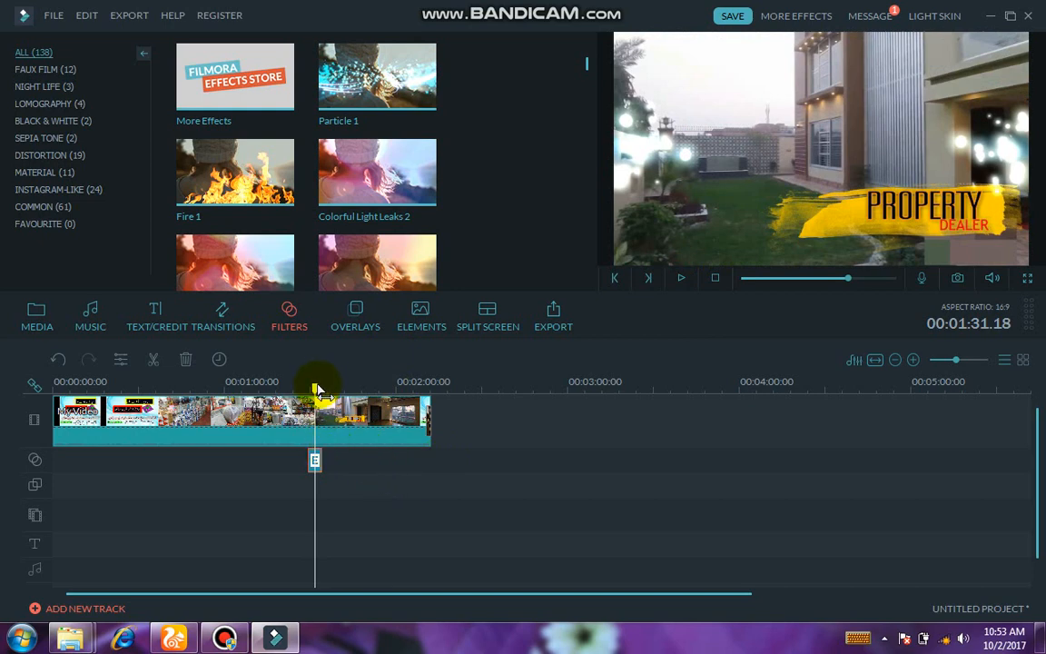
Step: Add the Fire 1 filter to the filter track just before the Particle 1 filter and preview it
{"action": "left_click_drag", "start_coordinate": [317, 391], "coordinate": [293, 387]}
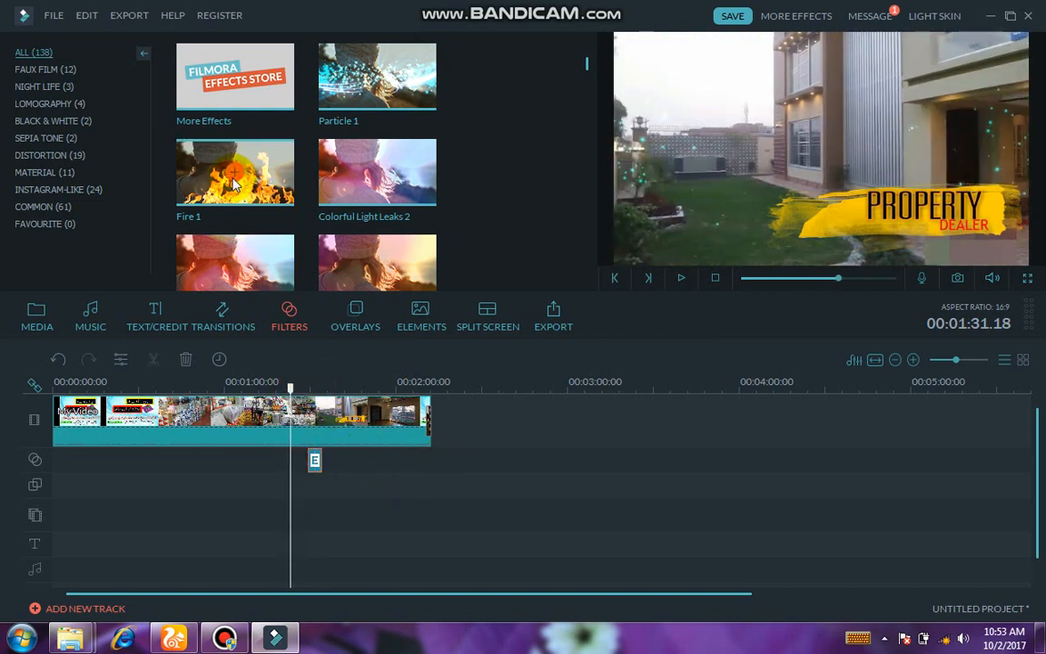
{"action": "double_click", "coordinate": [234, 184]}
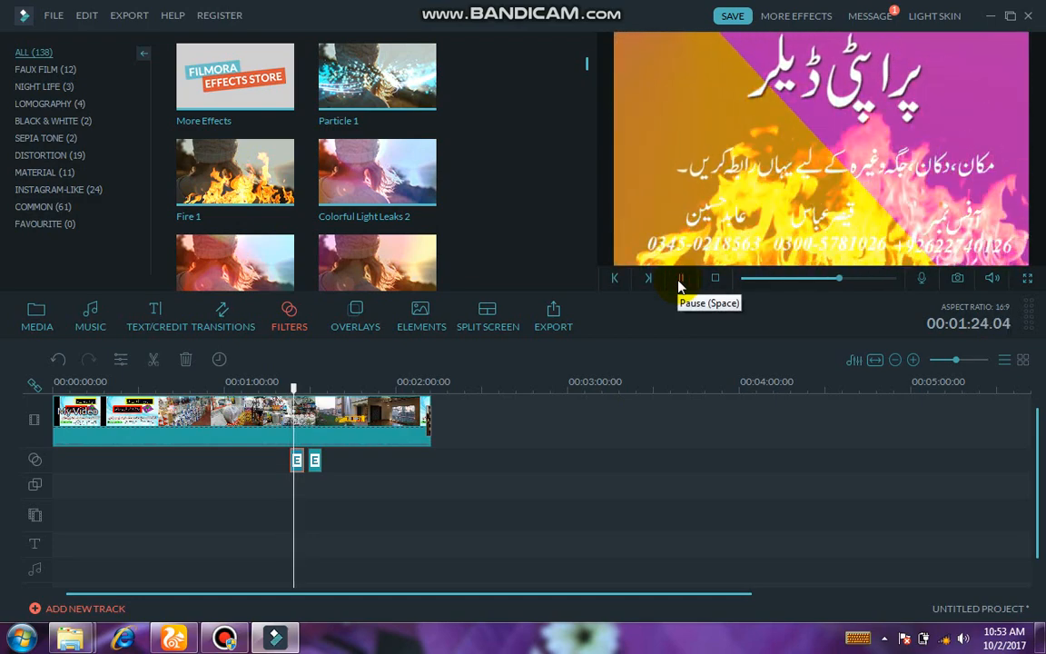
{"action": "left_click", "coordinate": [680, 279]}
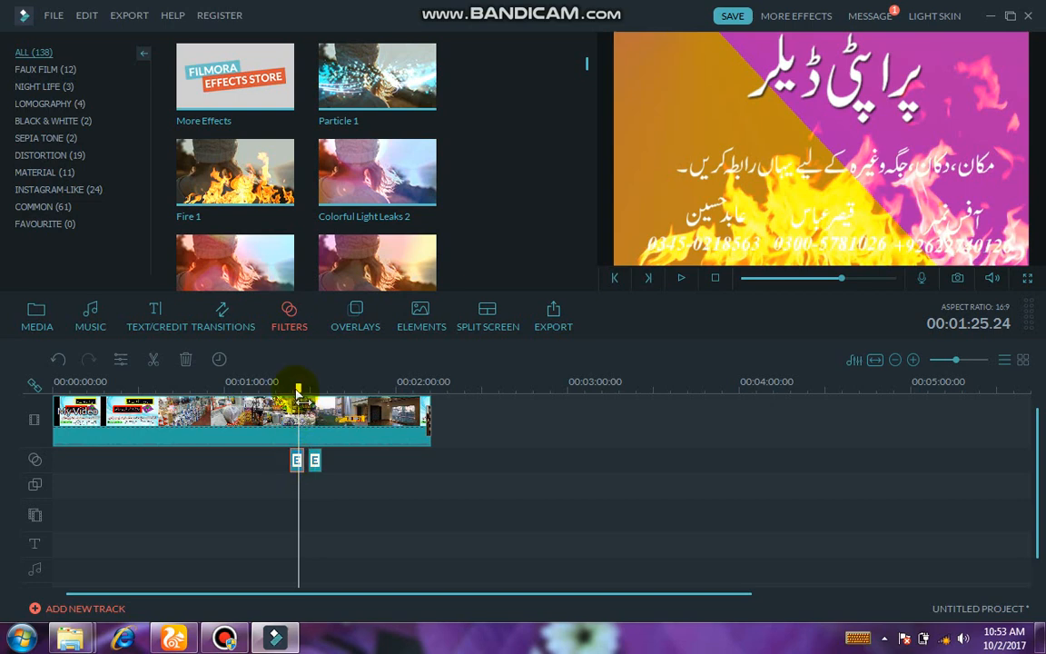
Step: Delete the Fire 1 and Particle 1 filters from the filter track
{"action": "left_click_drag", "start_coordinate": [297, 387], "coordinate": [277, 387]}
{"action": "right_click", "coordinate": [298, 465]}
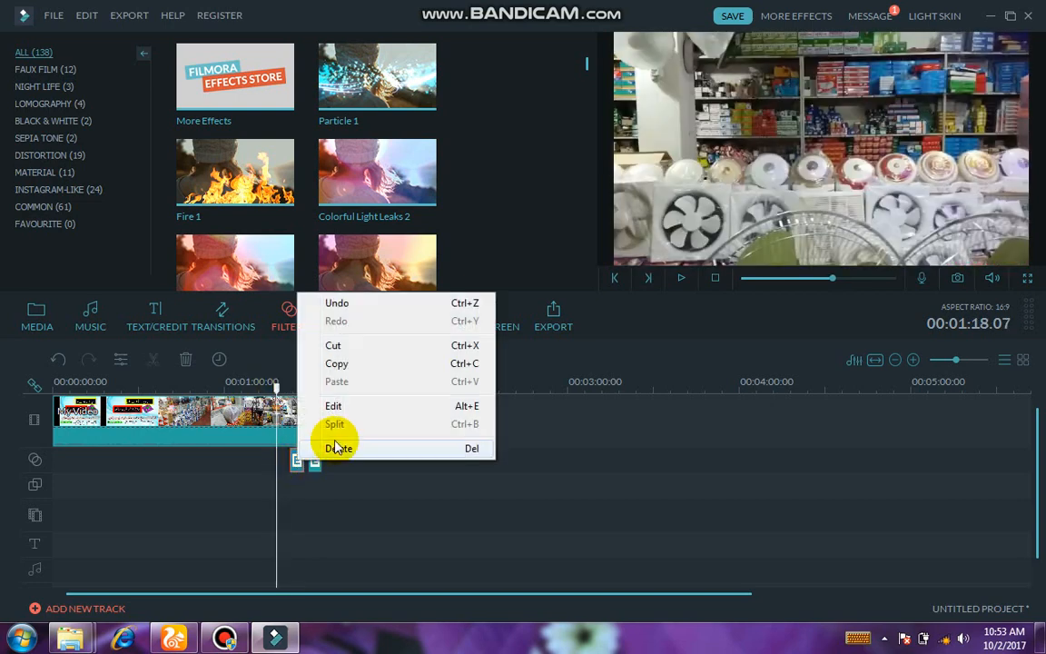
{"action": "left_click", "coordinate": [341, 447]}
{"action": "right_click", "coordinate": [314, 463]}
{"action": "left_click", "coordinate": [322, 448]}
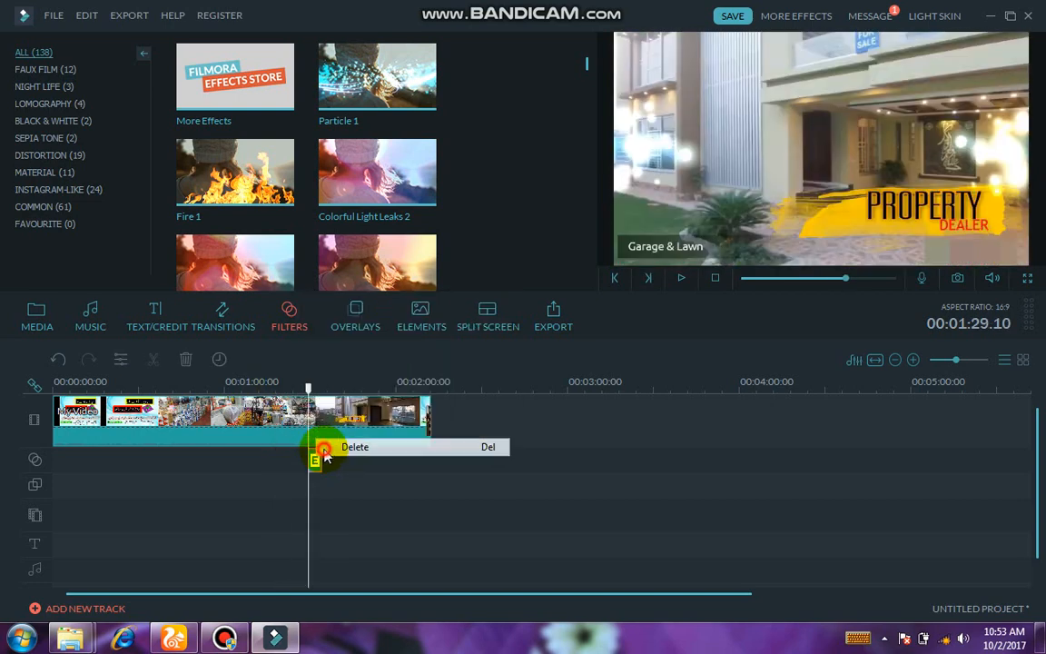
Step: Add the Bokeh 2 overlay at 00:01:29.10 and the Bokeh 1 overlay directly after it, playing the video to preview them
{"action": "left_click", "coordinate": [350, 327]}
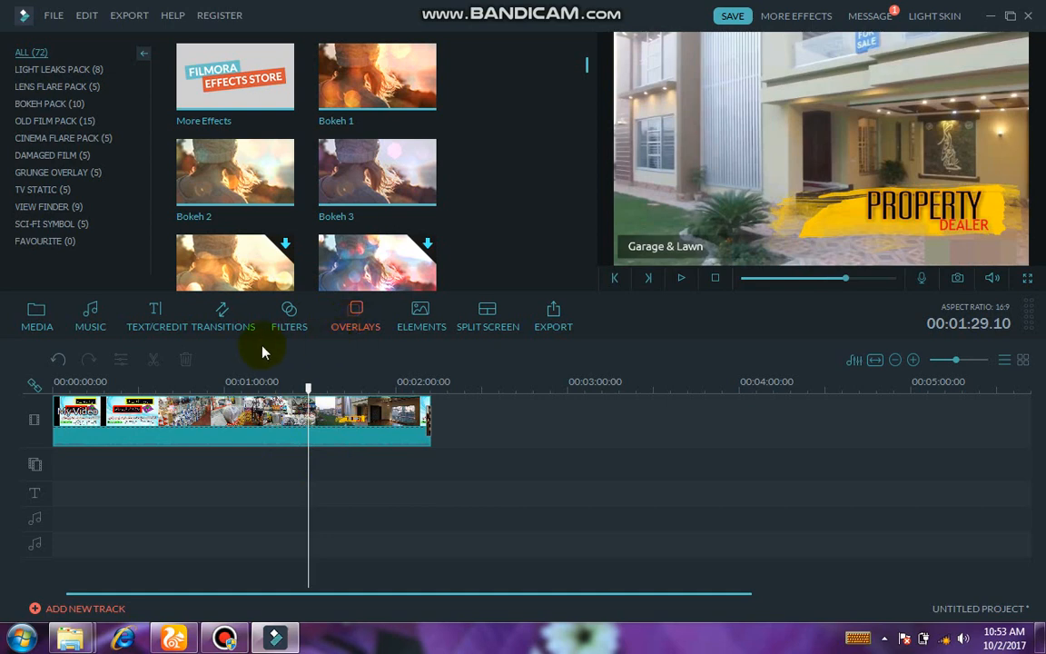
{"action": "mouse_move", "coordinate": [334, 188]}
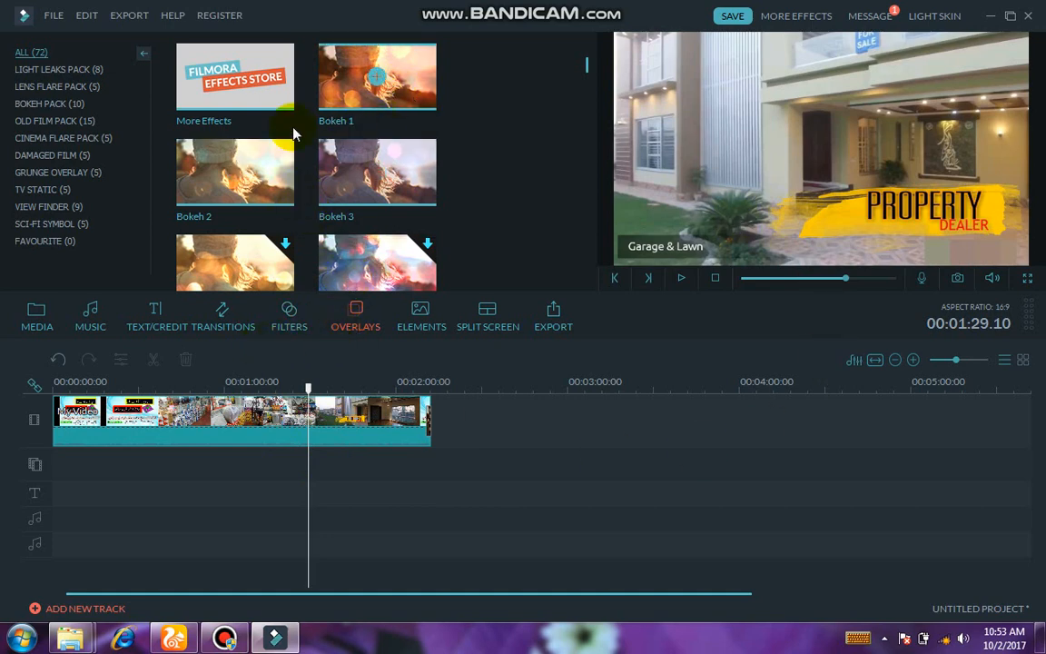
{"action": "left_click", "coordinate": [238, 176]}
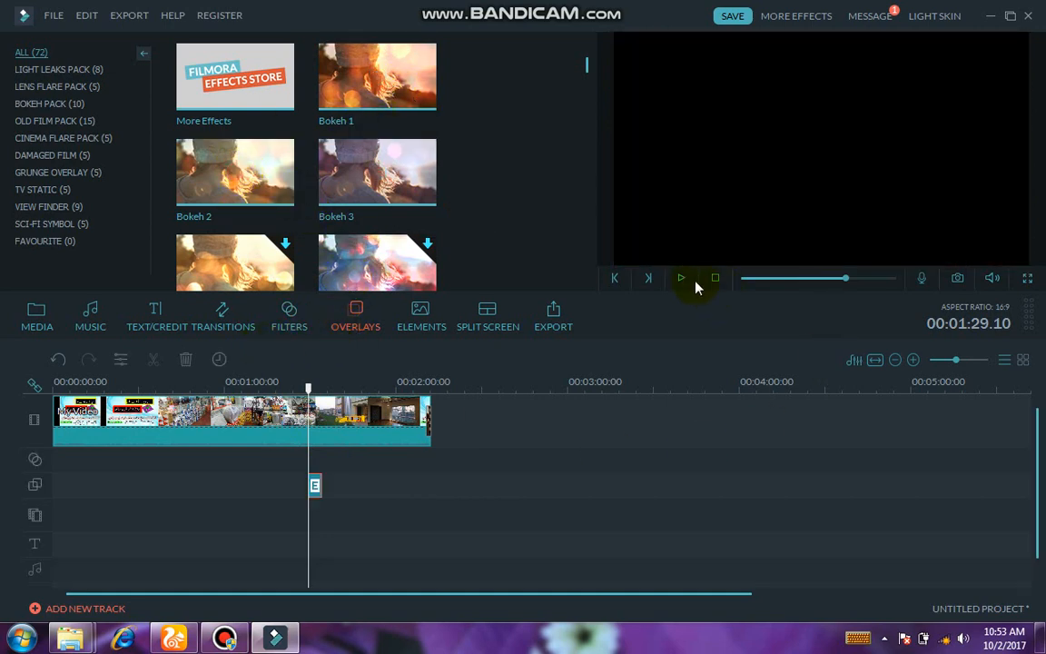
{"action": "left_click", "coordinate": [680, 278]}
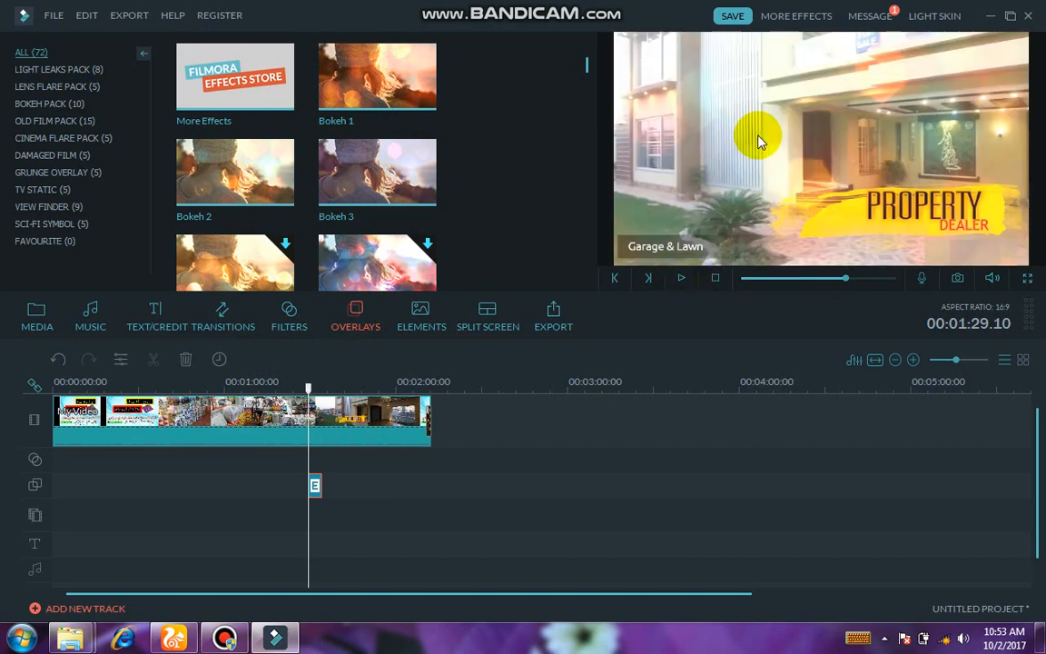
{"action": "left_click", "coordinate": [682, 279]}
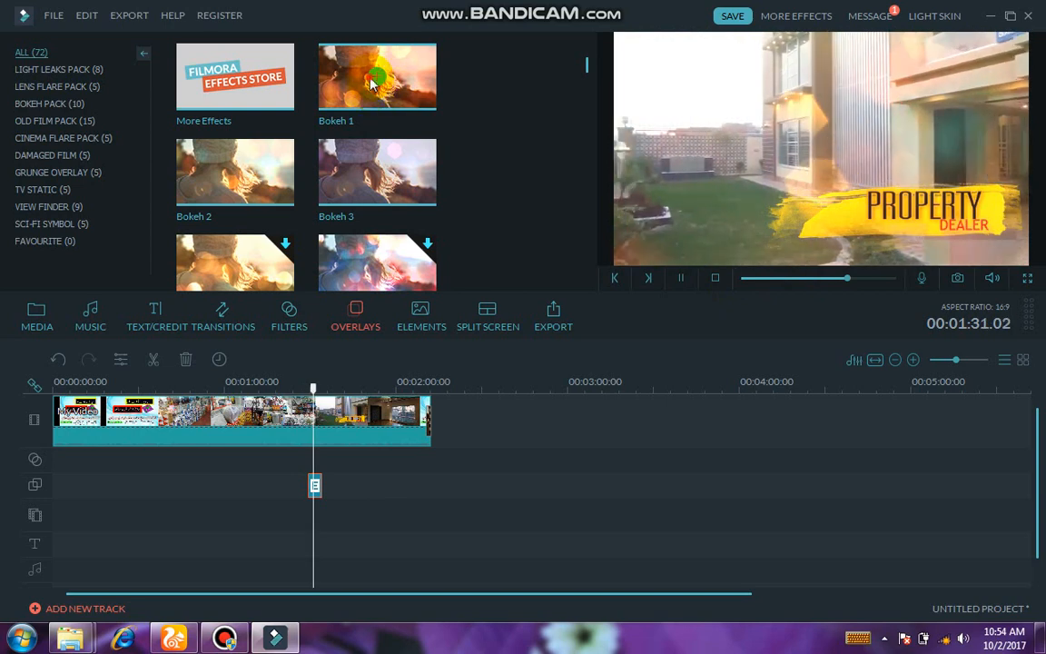
{"action": "left_click", "coordinate": [681, 278]}
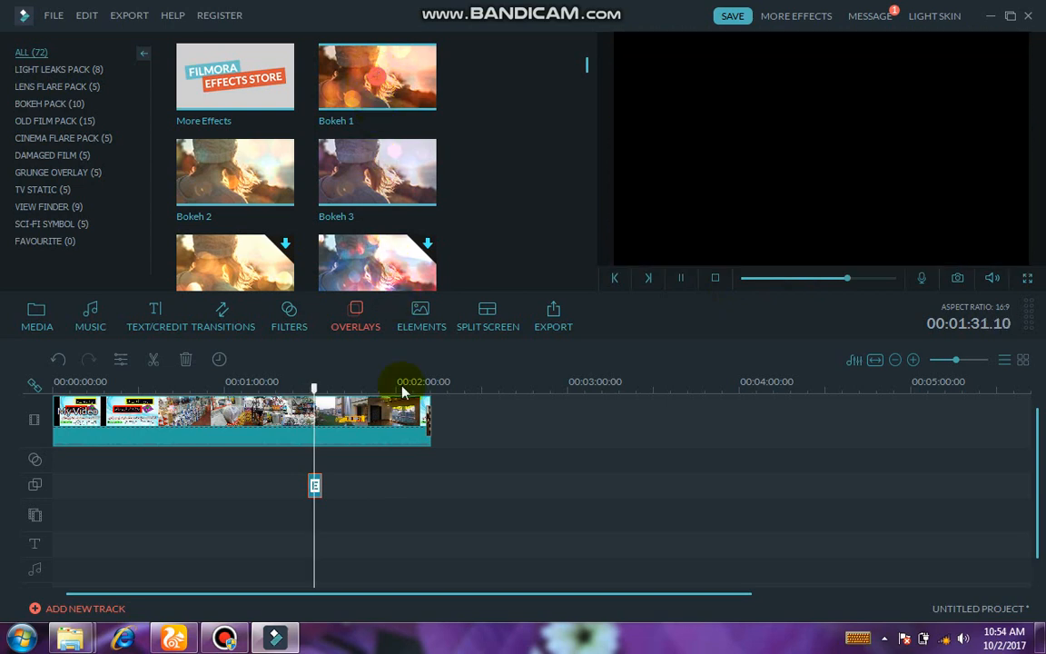
{"action": "left_click", "coordinate": [681, 279]}
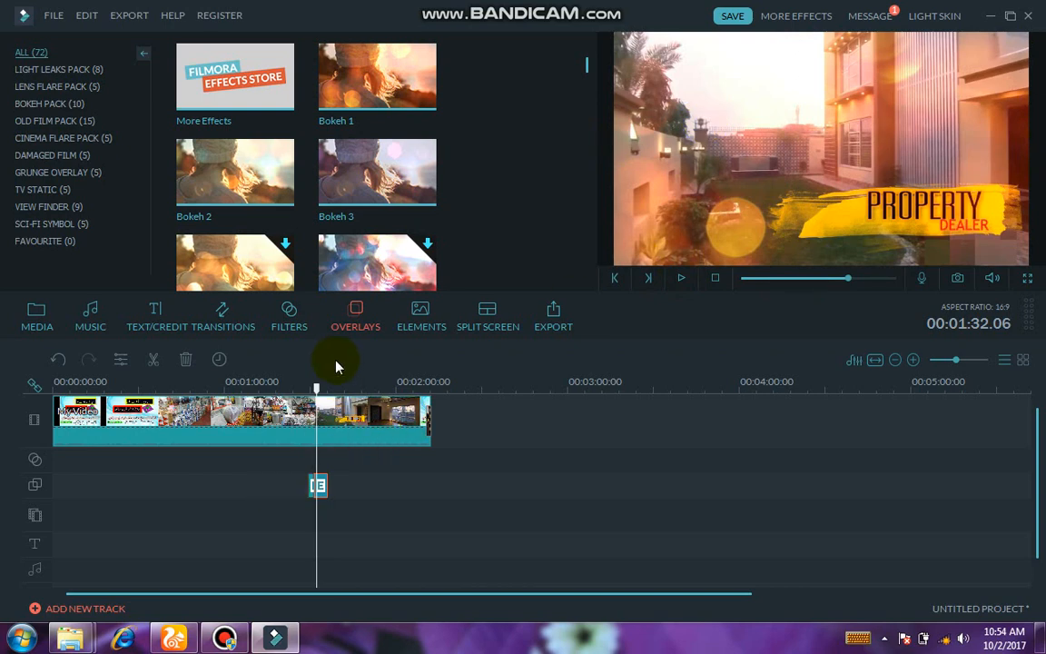
Step: Delete the Bokeh 1 and Bokeh 2 overlays from the overlay track
{"action": "left_click_drag", "start_coordinate": [317, 387], "coordinate": [264, 382]}
{"action": "right_click", "coordinate": [320, 485]}
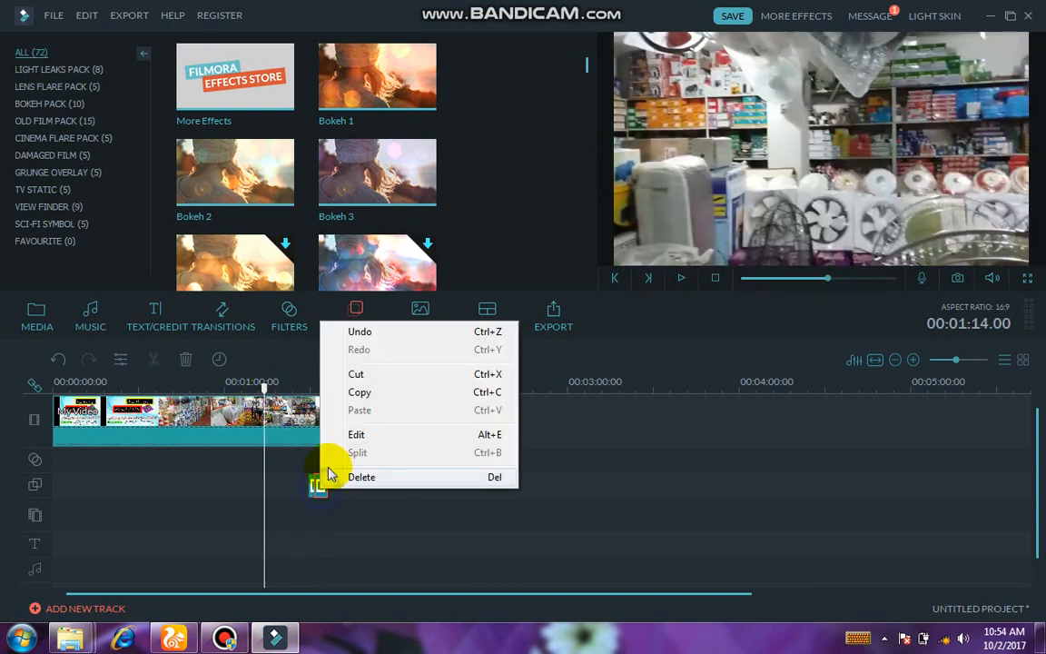
{"action": "left_click", "coordinate": [340, 476]}
{"action": "right_click", "coordinate": [309, 488]}
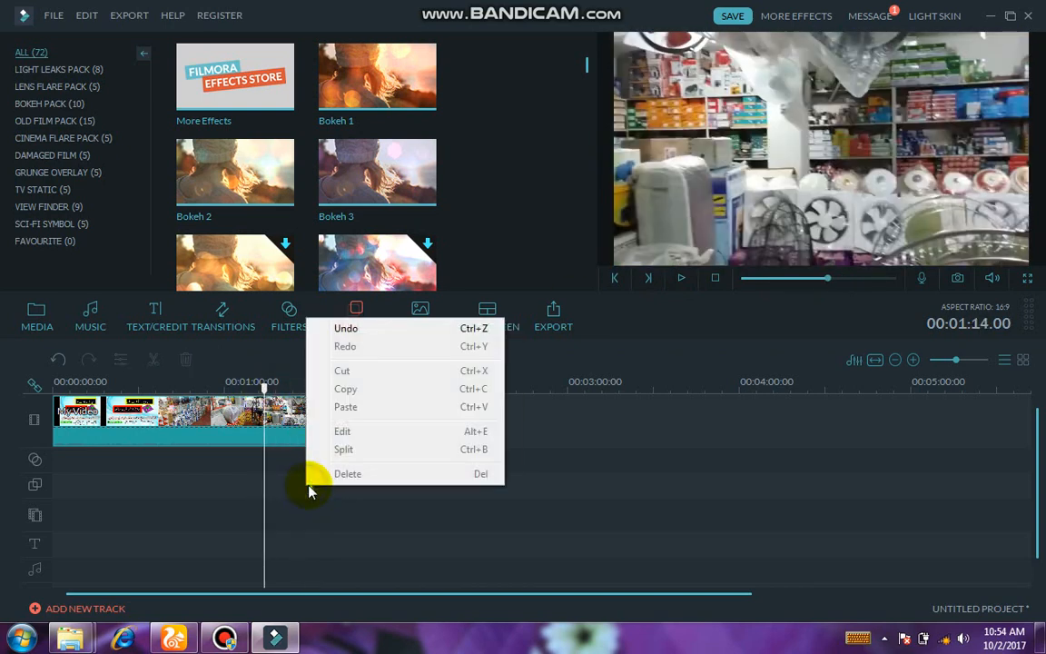
{"action": "right_click", "coordinate": [311, 492]}
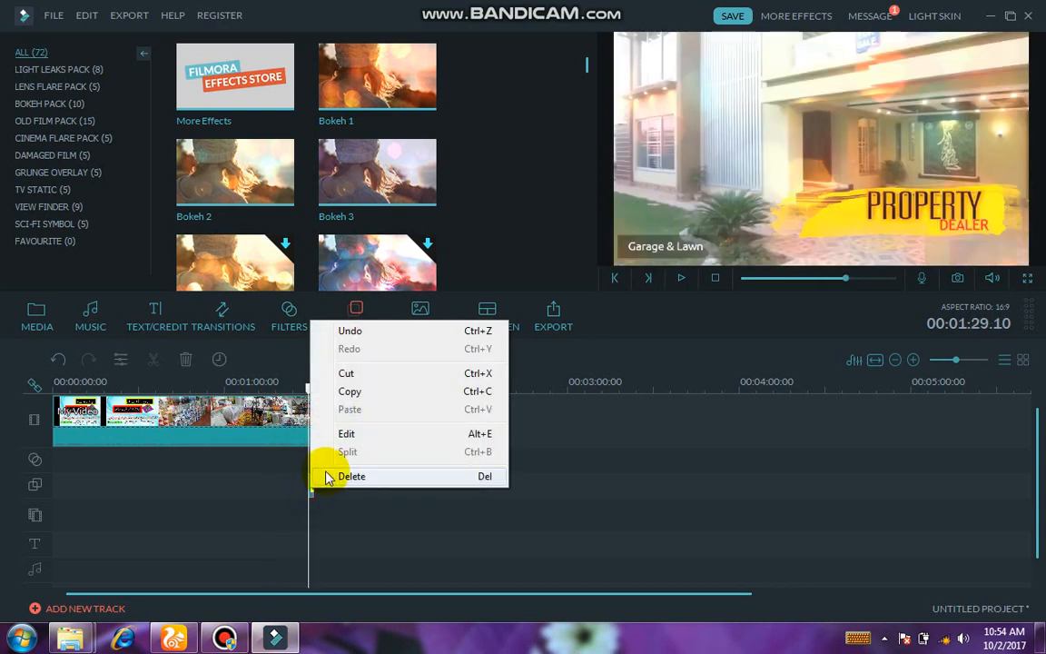
{"action": "left_click", "coordinate": [320, 476]}
Step: Add the Leaf element from the Nature category at 00:01:29.10 and play it to preview the animation
{"action": "left_click", "coordinate": [427, 322]}
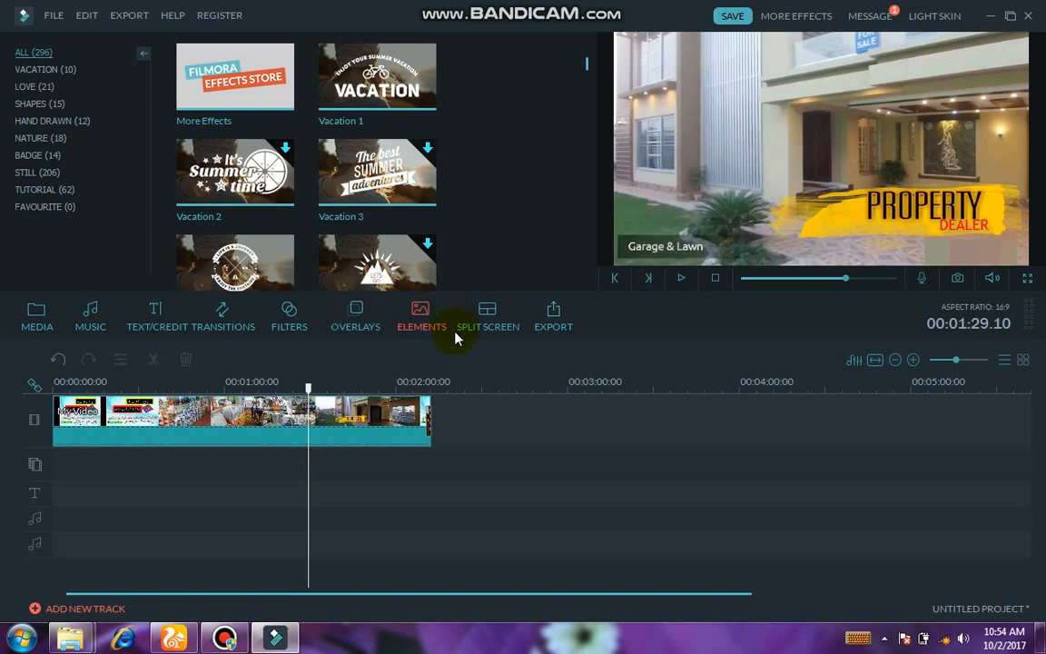
{"action": "left_click", "coordinate": [29, 140]}
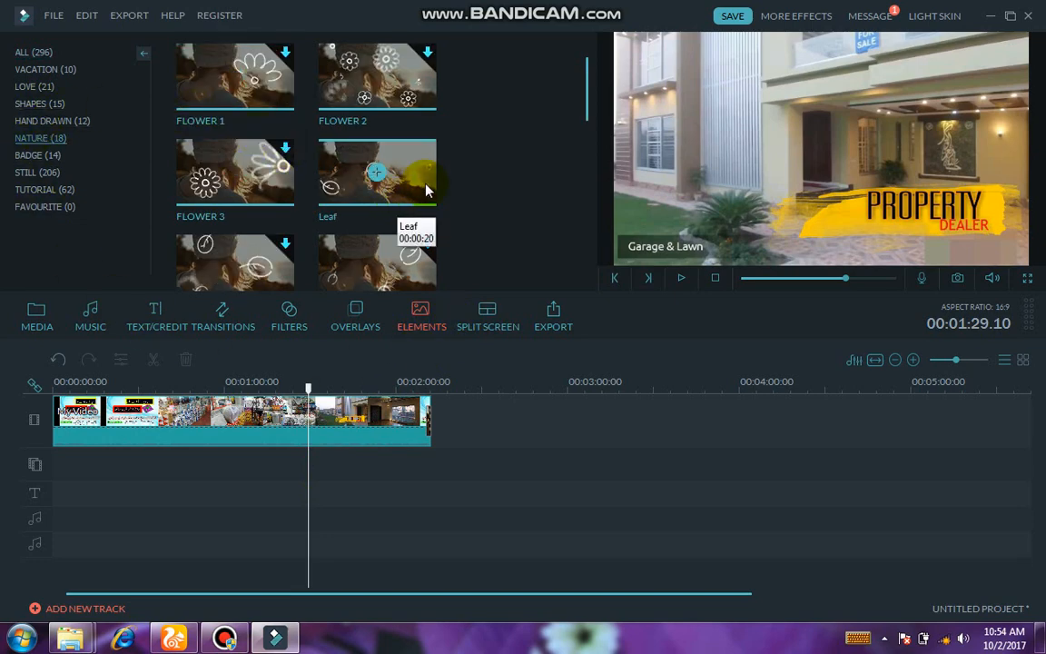
{"action": "left_click", "coordinate": [363, 173]}
{"action": "left_click", "coordinate": [376, 177]}
{"action": "left_click", "coordinate": [377, 175]}
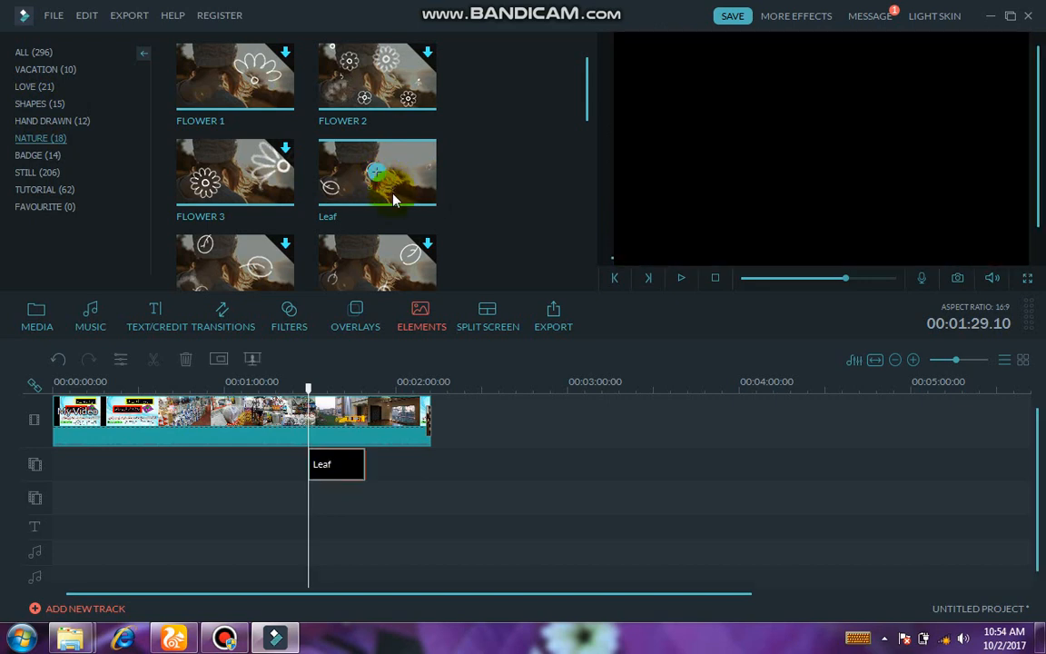
{"action": "left_click", "coordinate": [684, 278]}
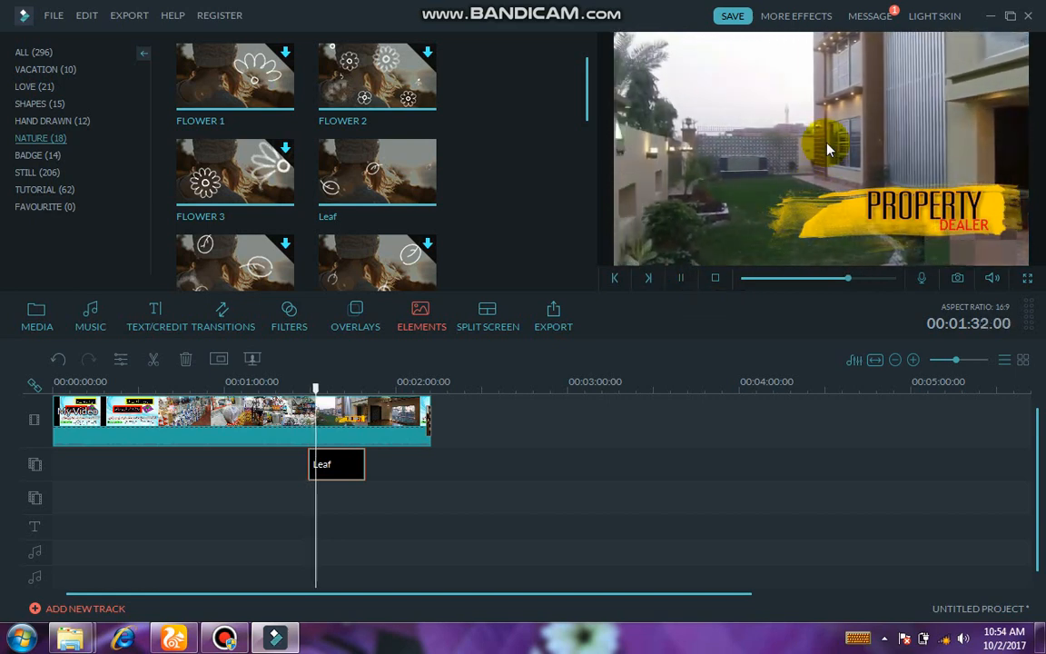
{"action": "left_click", "coordinate": [681, 277]}
Step: Delete the Leaf element from the timeline
{"action": "right_click", "coordinate": [359, 463]}
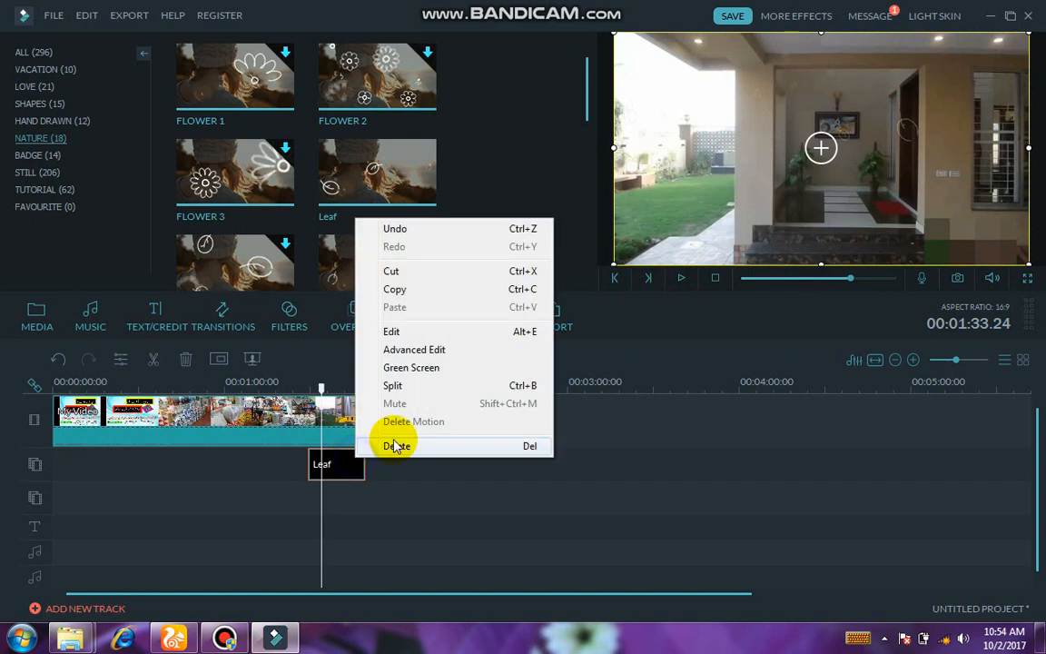
{"action": "left_click", "coordinate": [397, 443]}
Step: Add the Balloon 2 element from the Hand Drawn category at 00:01:33.24 and preview it from shortly before its start
{"action": "left_click", "coordinate": [64, 125]}
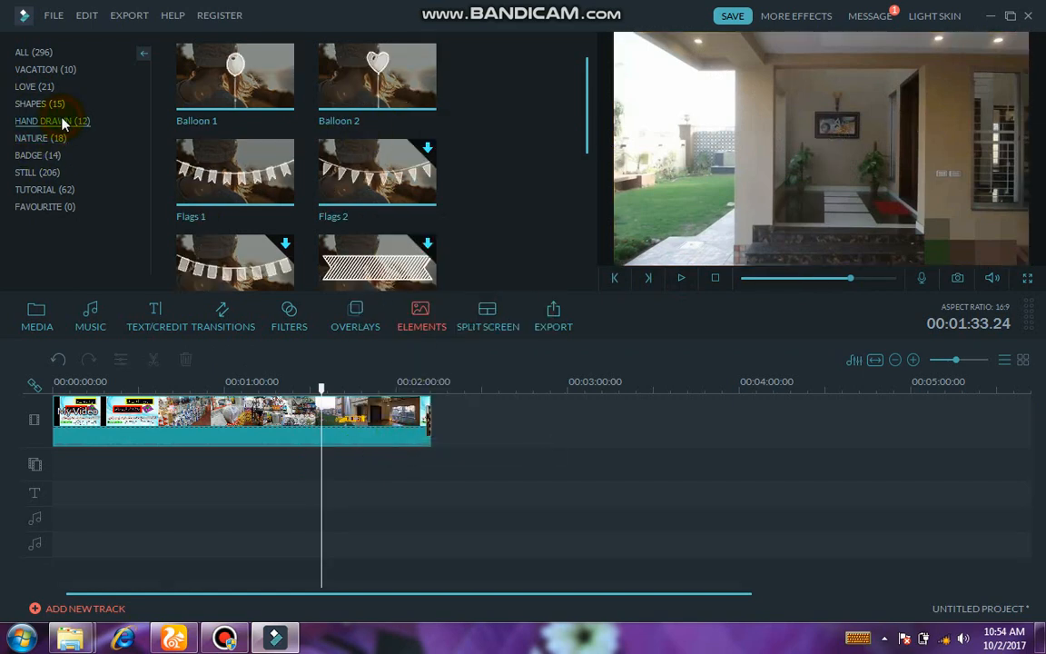
{"action": "left_click", "coordinate": [377, 109]}
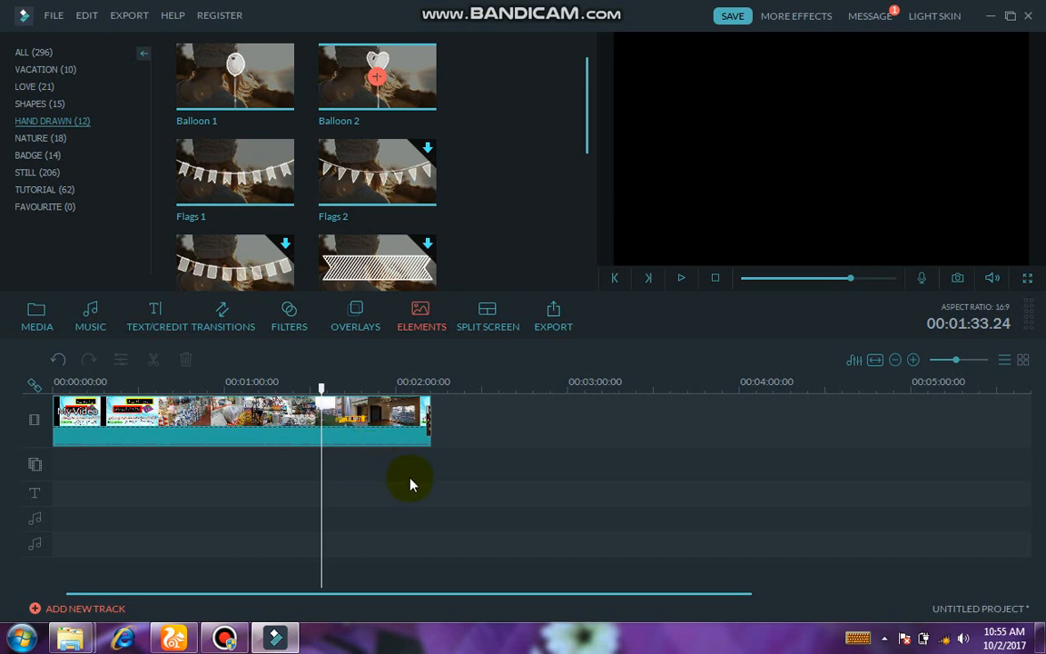
{"action": "left_click", "coordinate": [682, 280]}
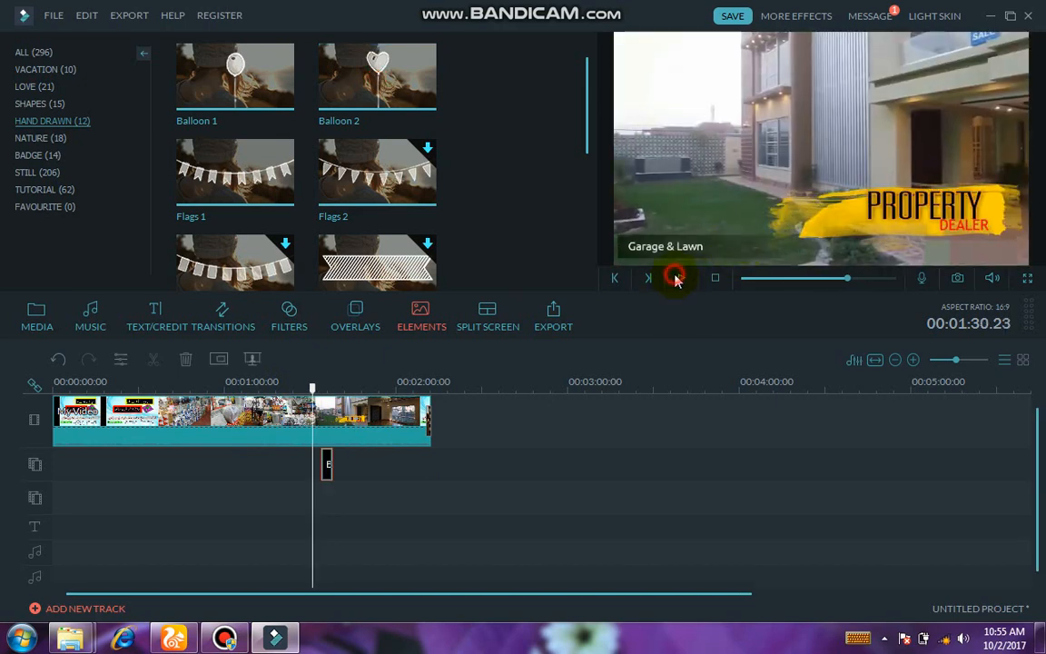
{"action": "left_click", "coordinate": [675, 279]}
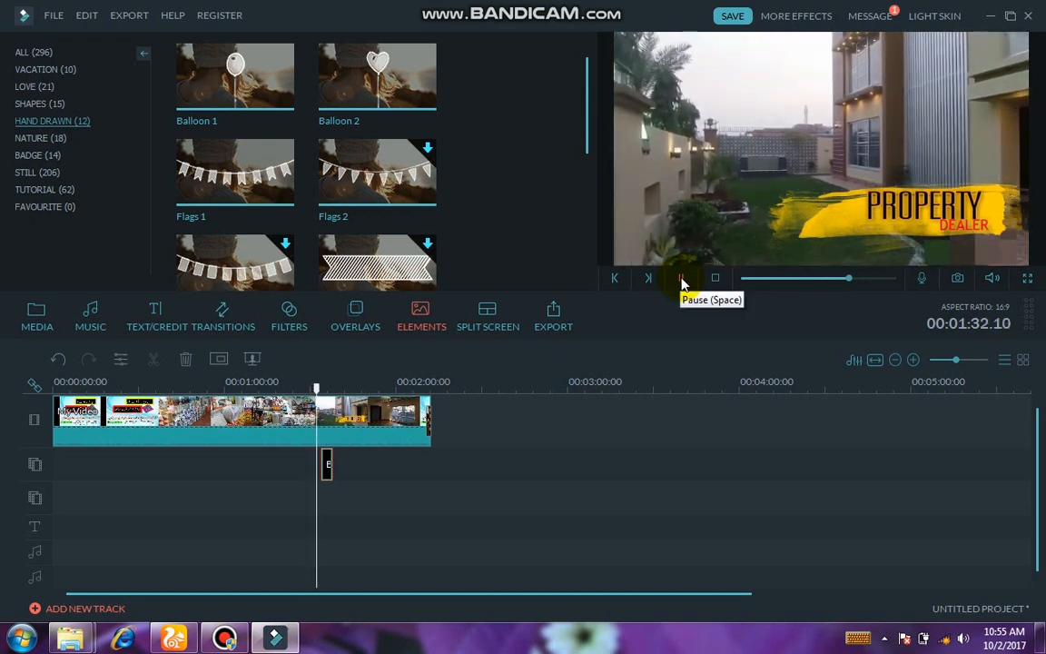
{"action": "left_click", "coordinate": [682, 282]}
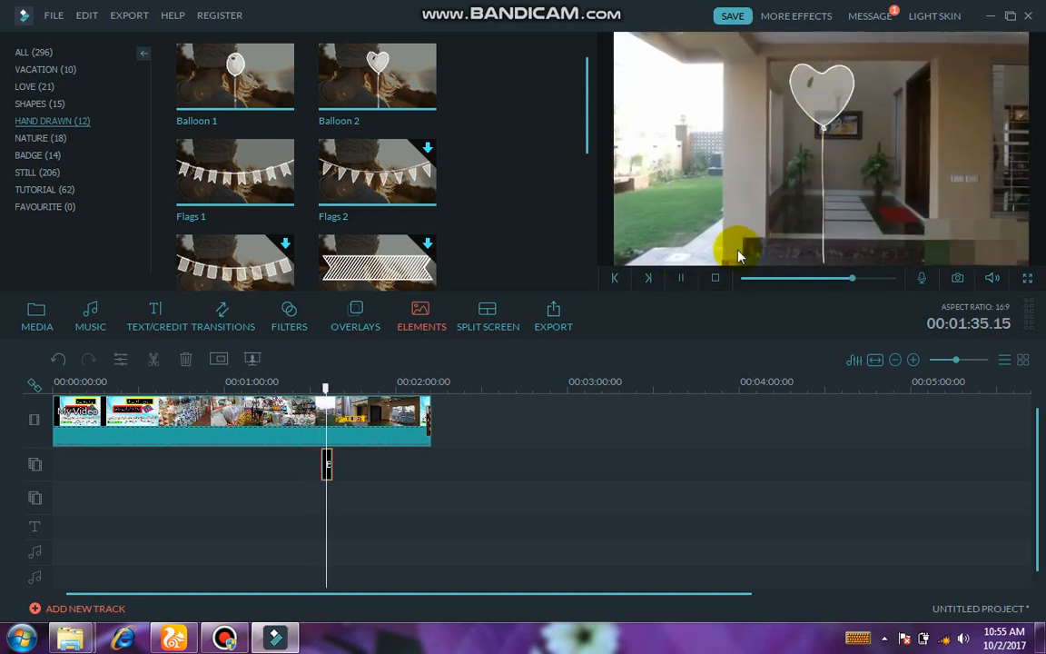
{"action": "left_click", "coordinate": [681, 279]}
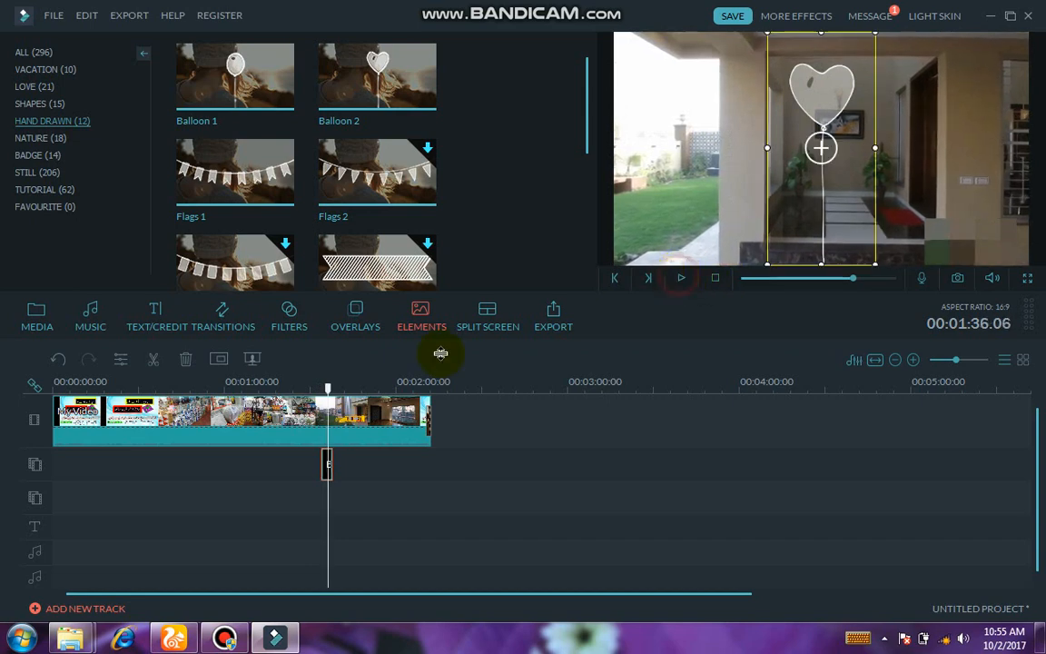
Step: Browse the elements in the Tutorial, Still and Badge categories
{"action": "left_click", "coordinate": [43, 189]}
{"action": "left_click", "coordinate": [36, 173]}
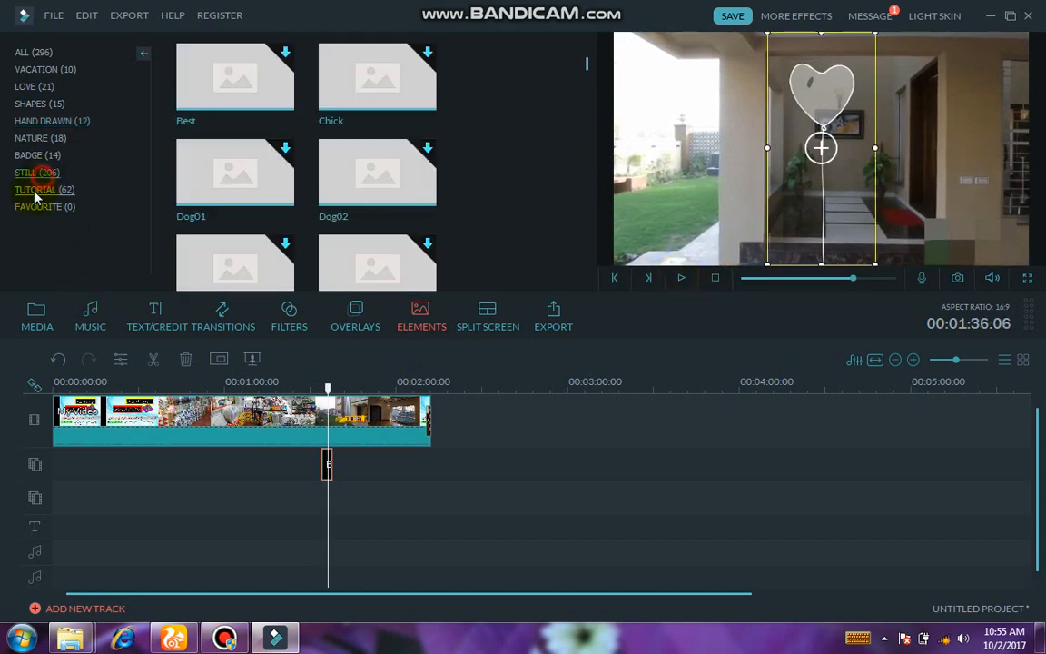
{"action": "left_click", "coordinate": [51, 156]}
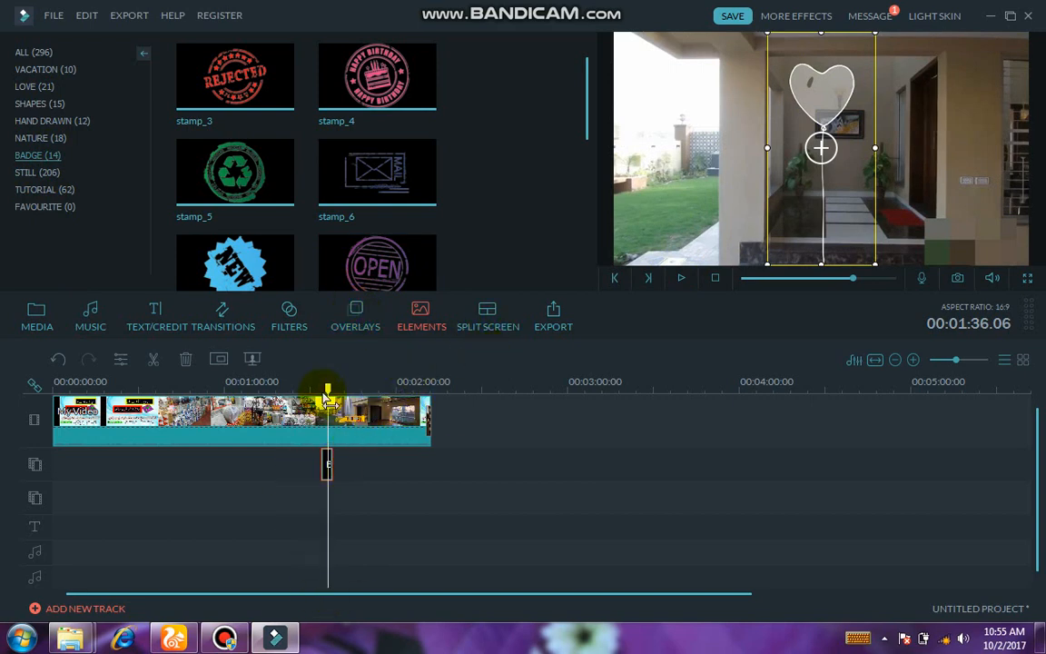
Step: Move the playhead back to 00:01:28.21 and delete the Balloon 2 element from the timeline
{"action": "left_click_drag", "start_coordinate": [328, 389], "coordinate": [306, 385]}
{"action": "right_click", "coordinate": [325, 464]}
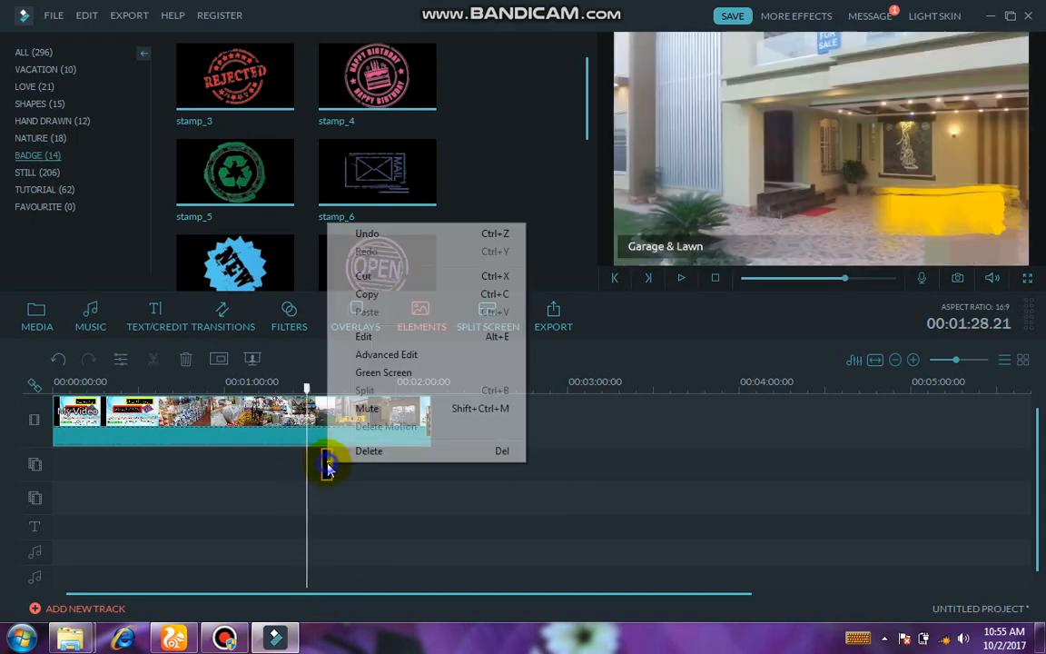
{"action": "left_click", "coordinate": [347, 453]}
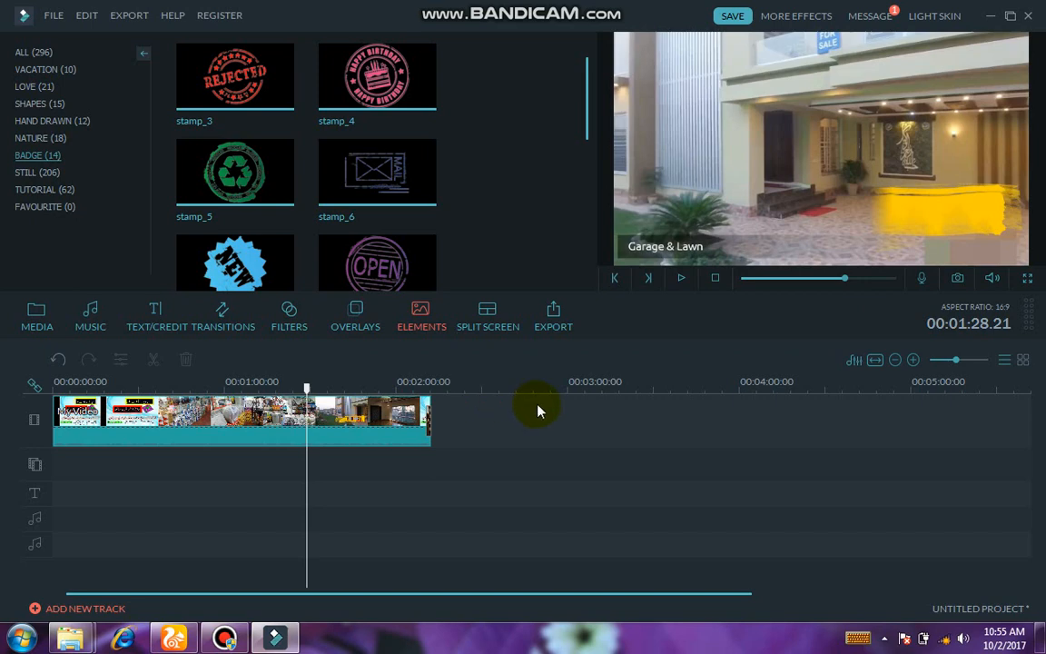
Step: Open the export output settings to review the formats and destination, and close them without exporting
{"action": "left_click", "coordinate": [556, 330]}
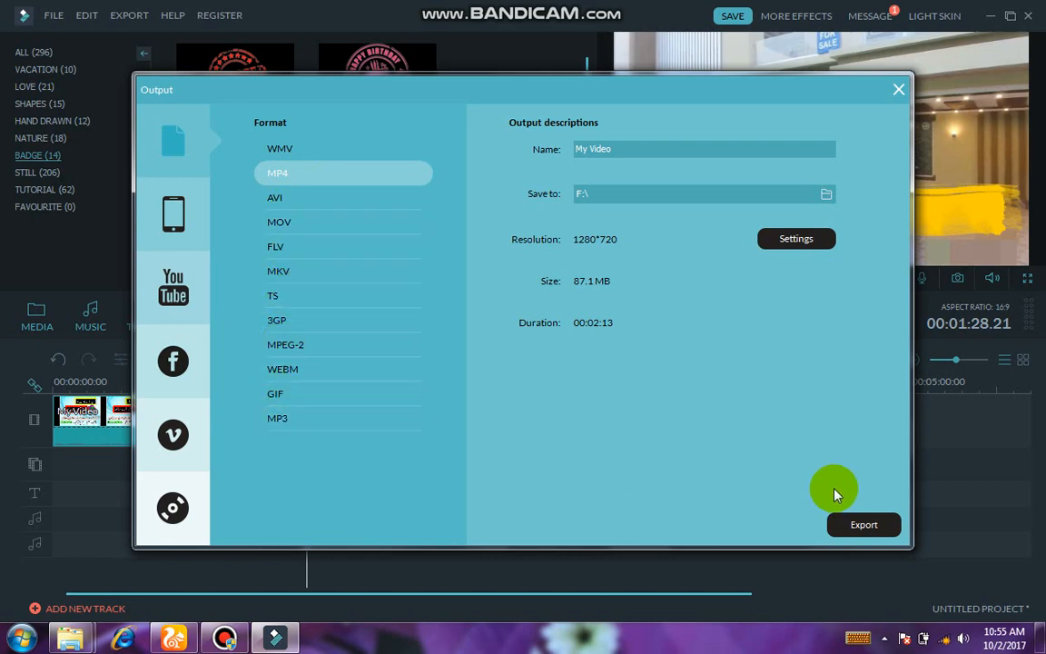
{"action": "left_click", "coordinate": [897, 91]}
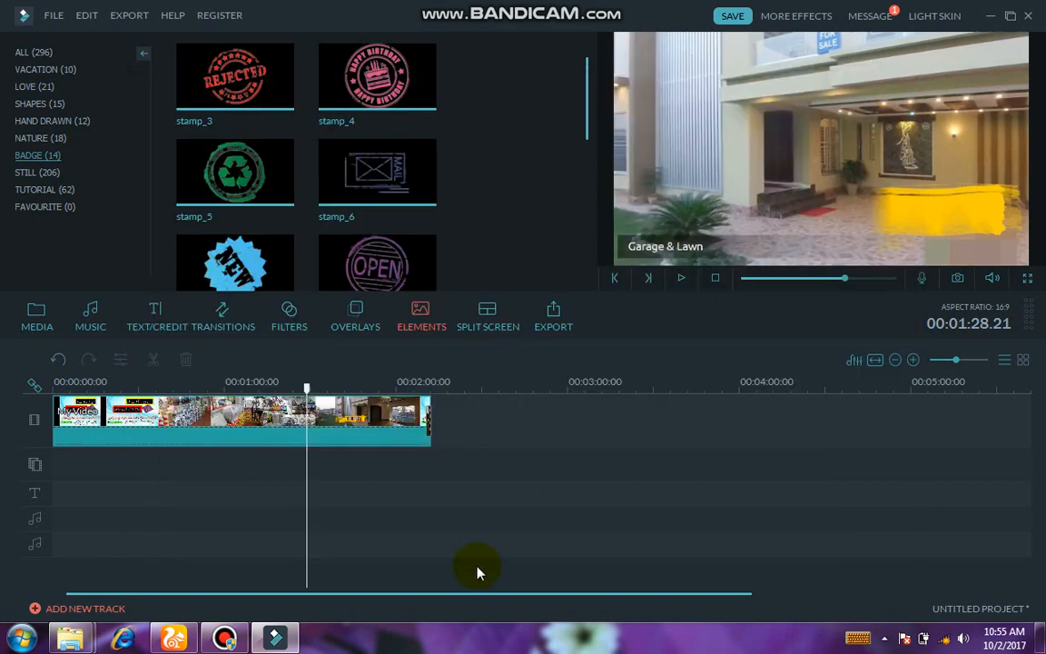